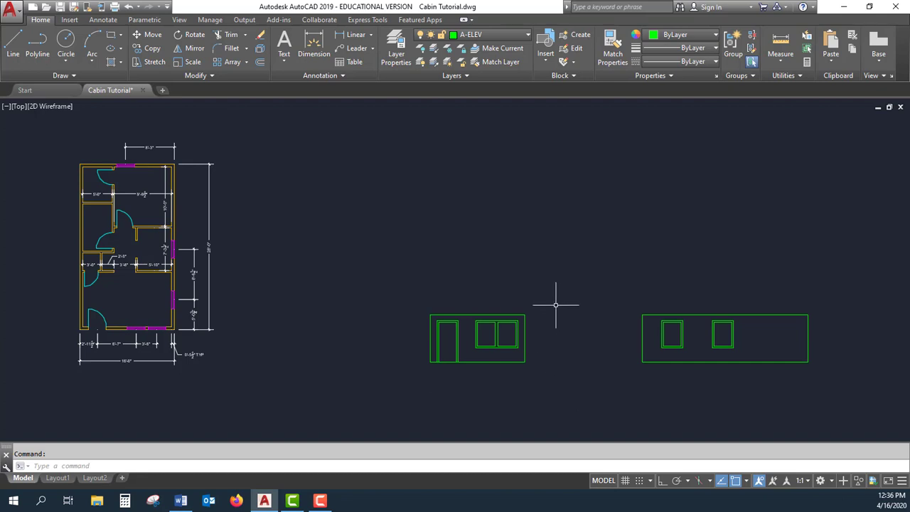
{"action": "middle_click_drag", "start_coordinate": [561, 307], "coordinate": [348, 215]}
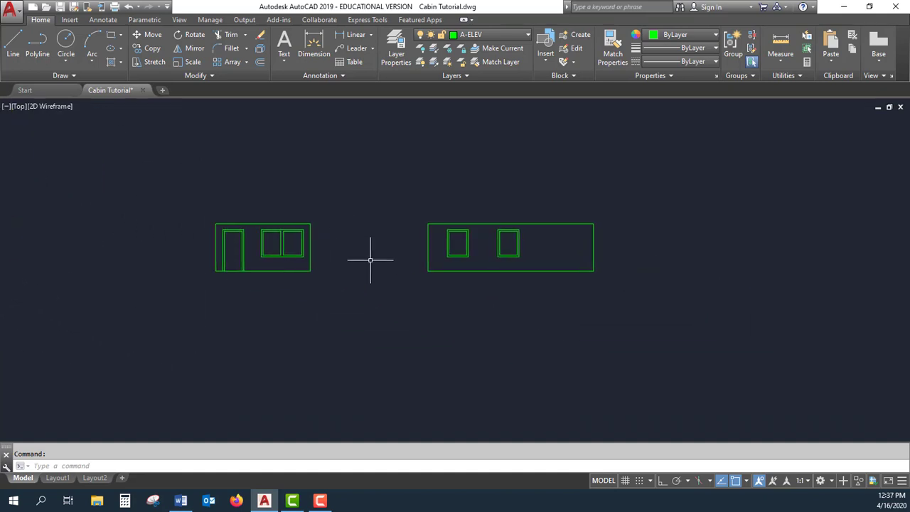
{"action": "scroll", "coordinate": [370, 260], "scroll_direction": "up", "scroll_amount": 2}
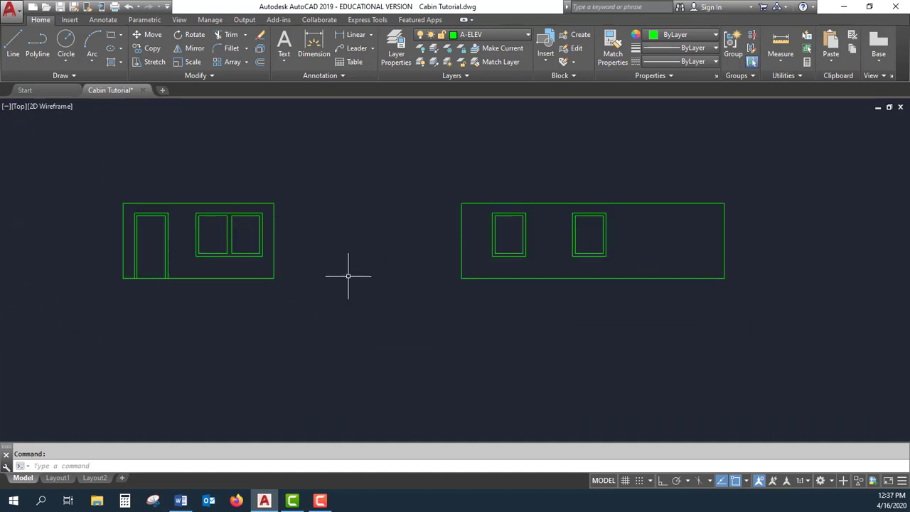
{"action": "left_click", "coordinate": [10, 58]}
{"action": "left_click", "coordinate": [274, 278]}
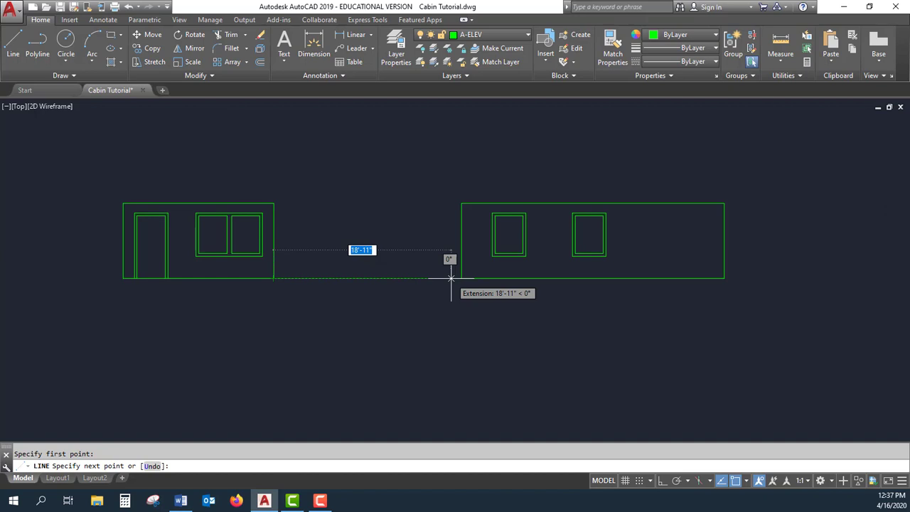
{"action": "key", "text": "Escape"}
With Ortho on, draw an 8" line straight up from the upper-left corner of the front elevation's wall.
{"action": "middle_click_drag", "start_coordinate": [343, 246], "coordinate": [441, 329]}
{"action": "key", "text": "Return"}
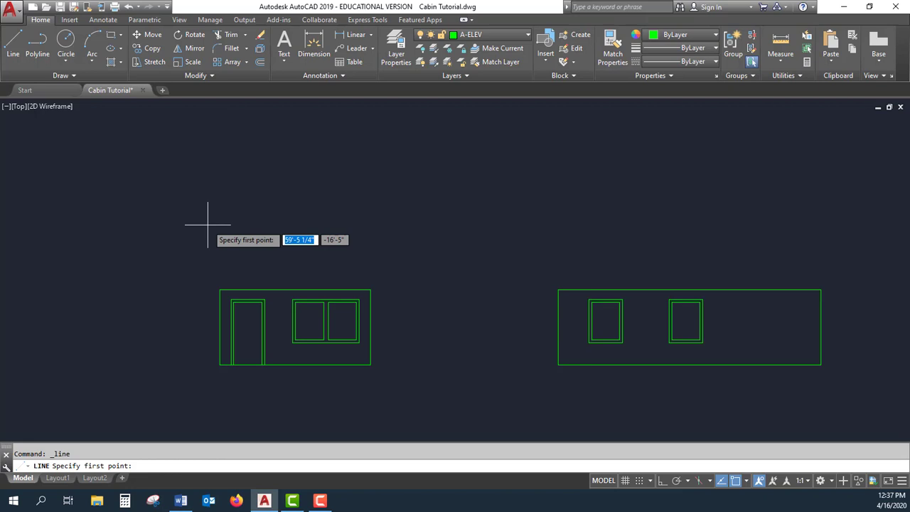
{"action": "left_click", "coordinate": [219, 290]}
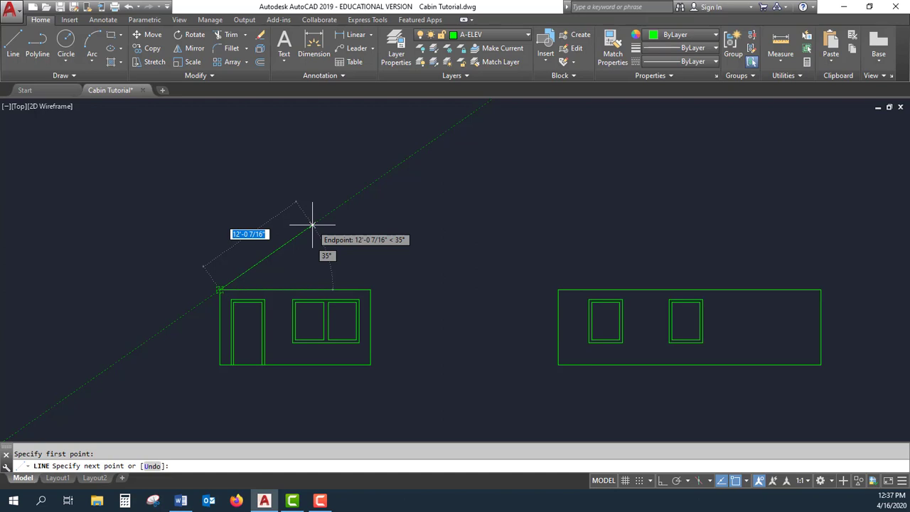
{"action": "scroll", "coordinate": [225, 267], "scroll_direction": "up", "scroll_amount": 4}
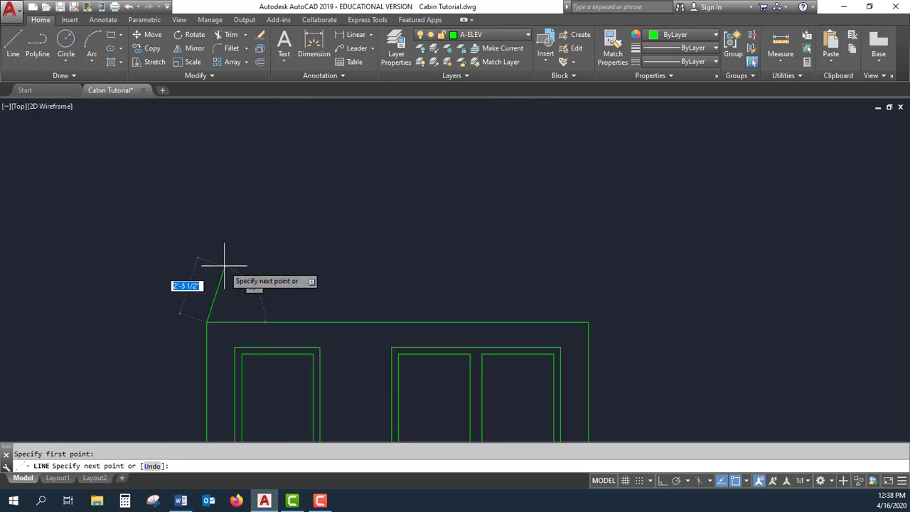
{"action": "scroll", "coordinate": [225, 267], "scroll_direction": "up", "scroll_amount": 4}
{"action": "middle_click_drag", "start_coordinate": [372, 311], "coordinate": [389, 135]}
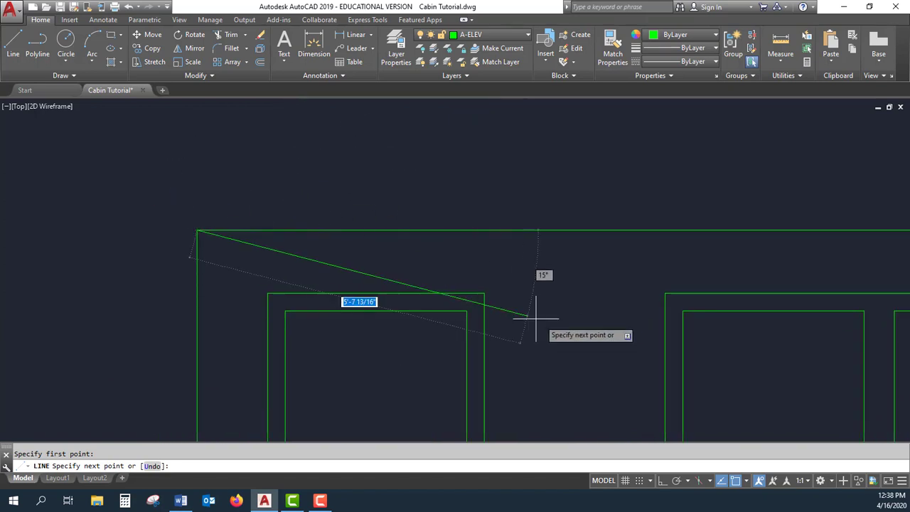
{"action": "left_click", "coordinate": [664, 482]}
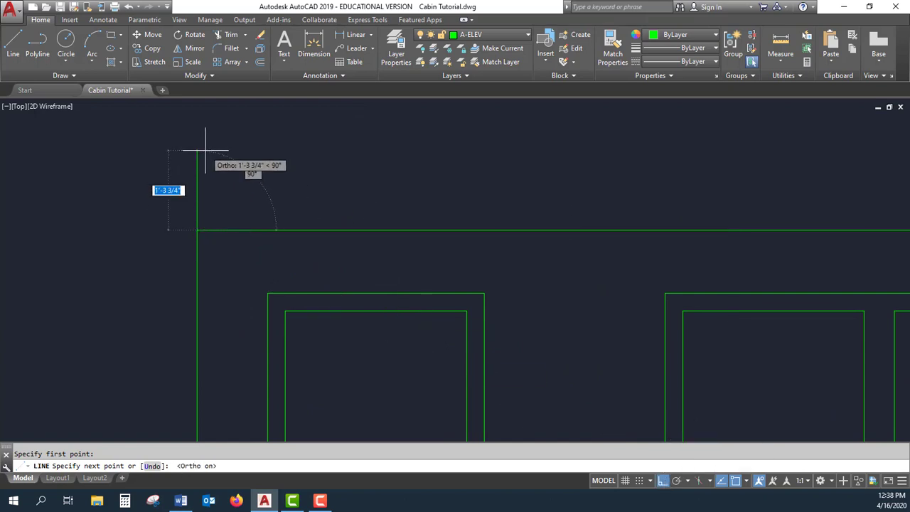
{"action": "middle_click_drag", "start_coordinate": [199, 148], "coordinate": [180, 252]}
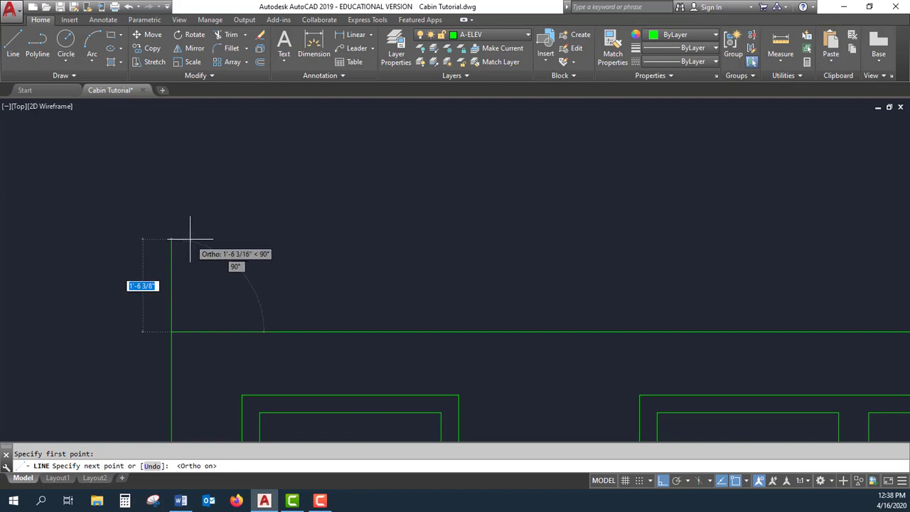
{"action": "type", "text": "8"}
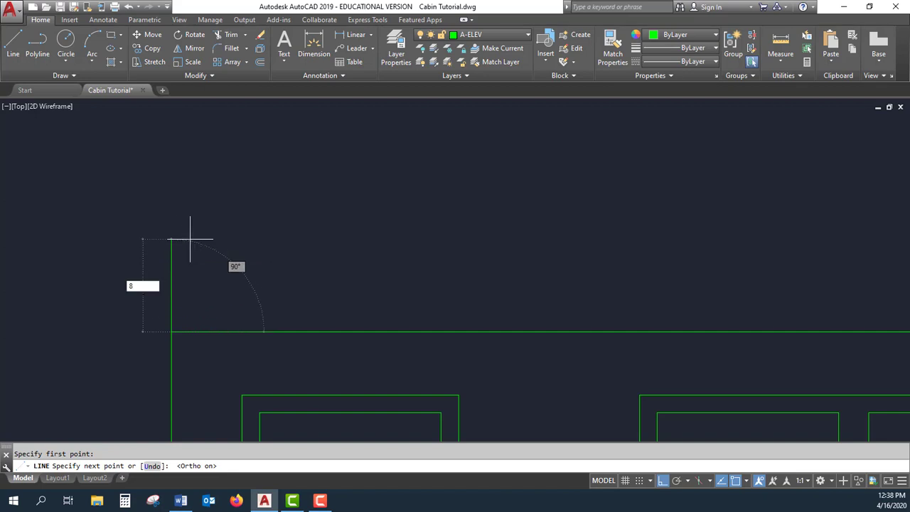
{"action": "key", "text": "Return"}
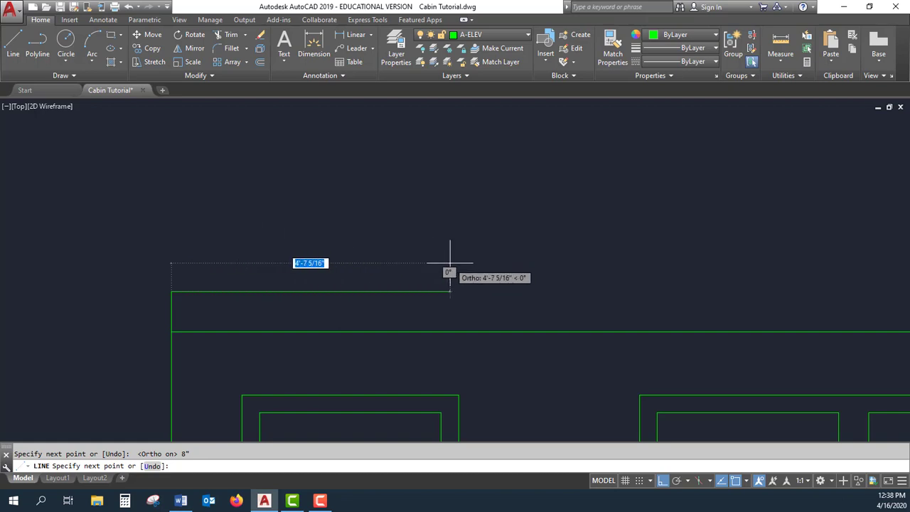
Continue with a 12" horizontal line to the right, and close the roof-pitch triangle with a sloped line back to the wall corner, Ortho off.
{"action": "type", "text": "12"}
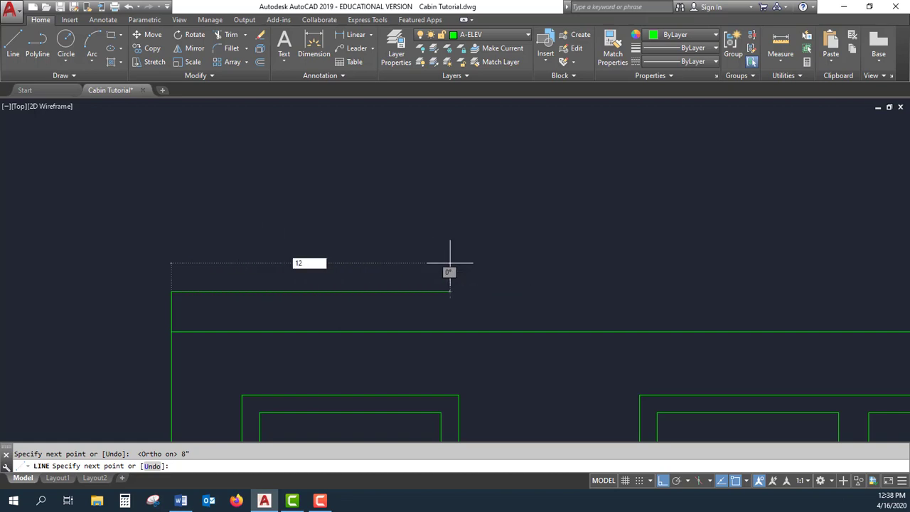
{"action": "key", "text": "Return"}
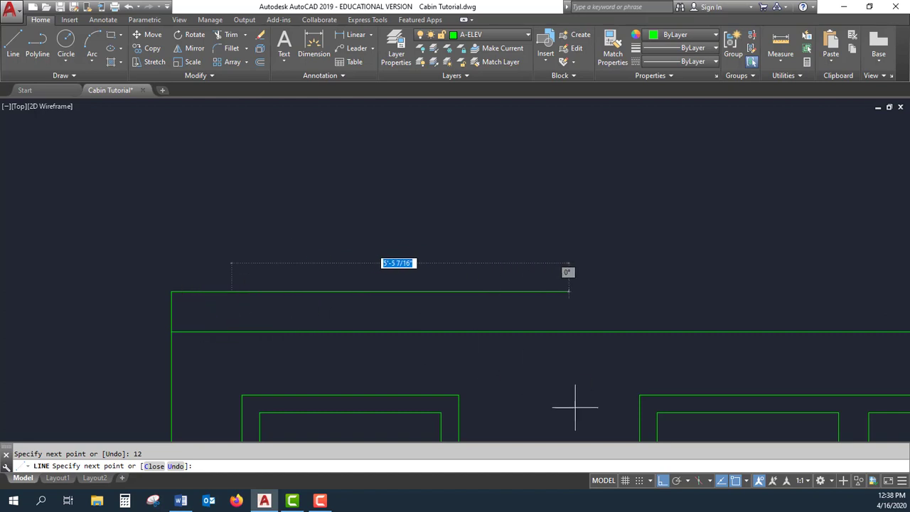
{"action": "left_click", "coordinate": [662, 480]}
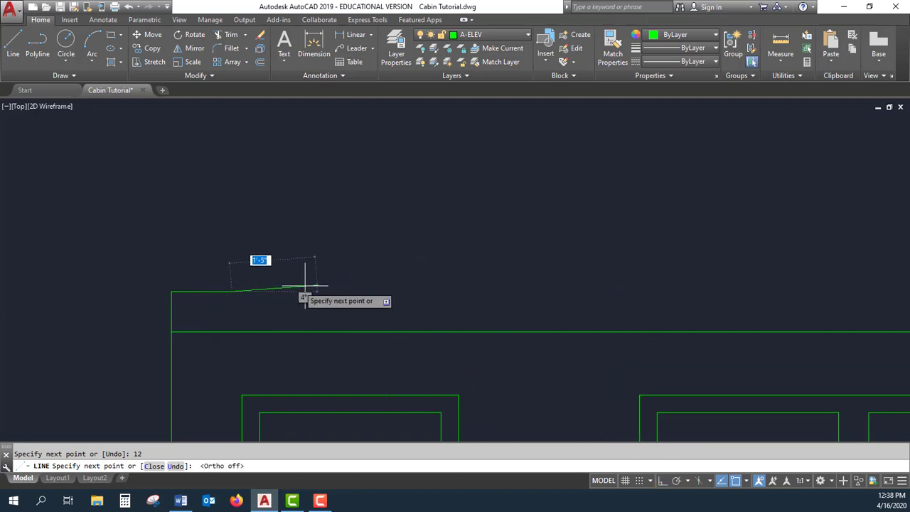
{"action": "left_click", "coordinate": [172, 331]}
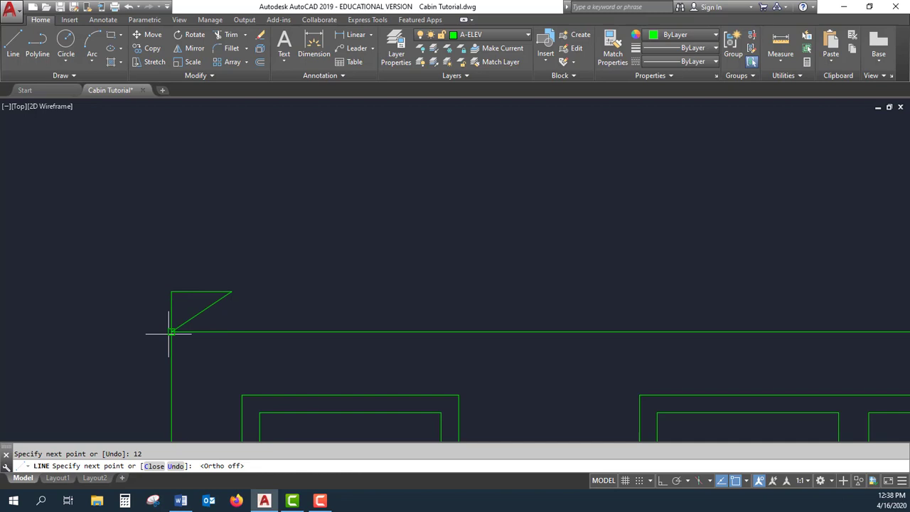
{"action": "key", "text": "Escape"}
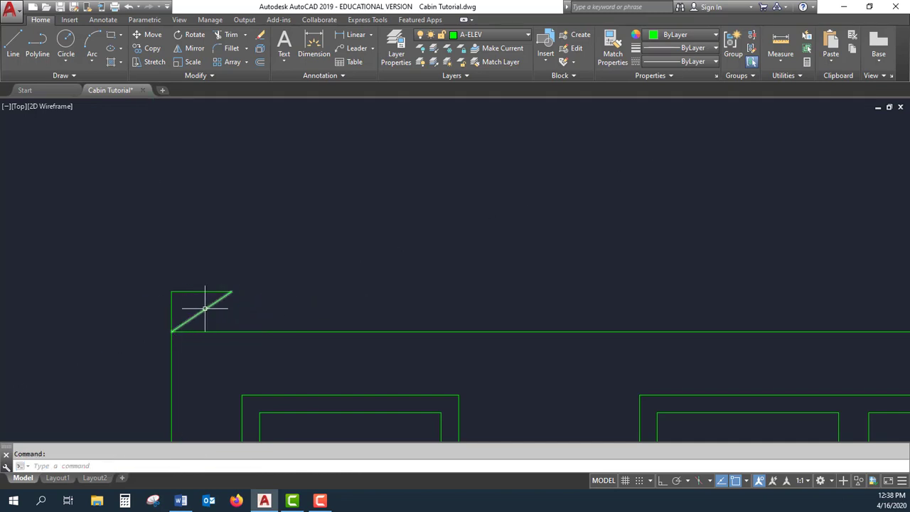
{"action": "mouse_move", "coordinate": [205, 309]}
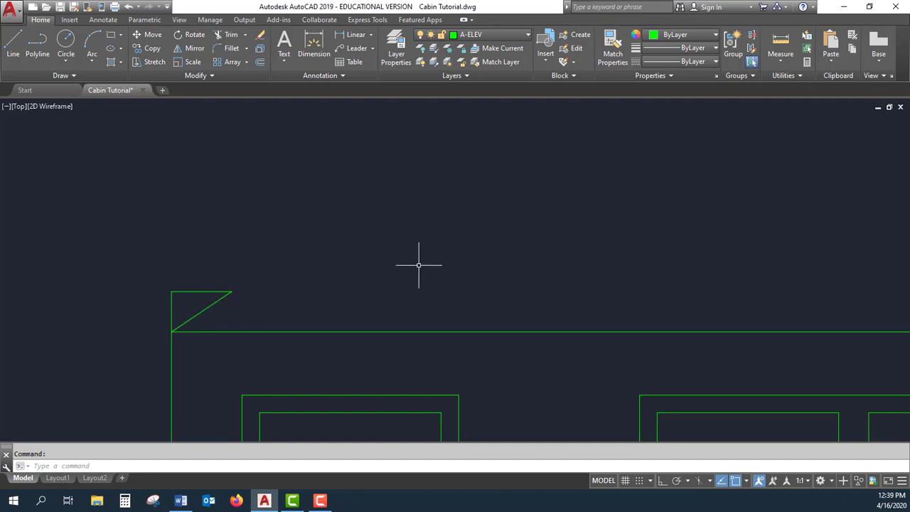
With Ortho on, draw a vertical line about 9'-6" long upward from the midpoint of the front elevation's top edge.
{"action": "scroll", "coordinate": [419, 264], "scroll_direction": "down", "scroll_amount": 2}
{"action": "mouse_move", "coordinate": [508, 254]}
{"action": "middle_mouse_down"}
{"action": "mouse_move", "coordinate": [448, 280]}
{"action": "mouse_move", "coordinate": [337, 292]}
{"action": "middle_mouse_up"}
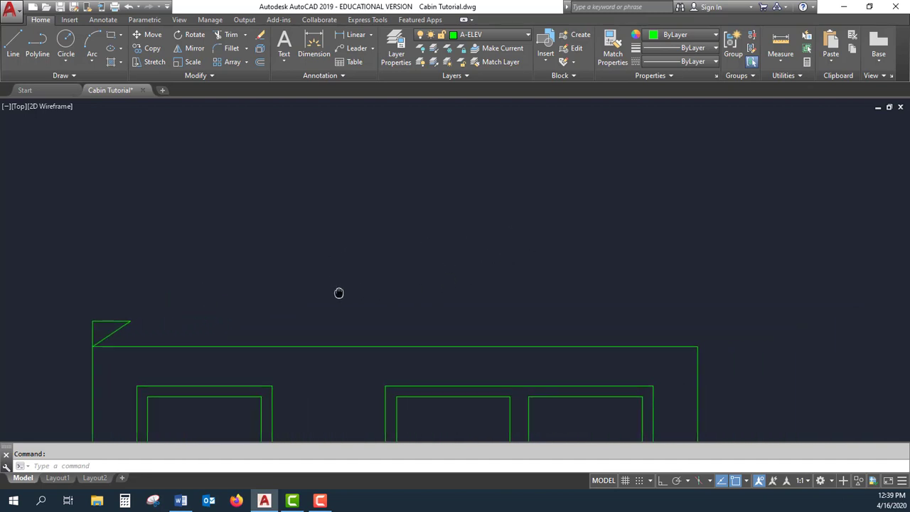
{"action": "left_click", "coordinate": [11, 57]}
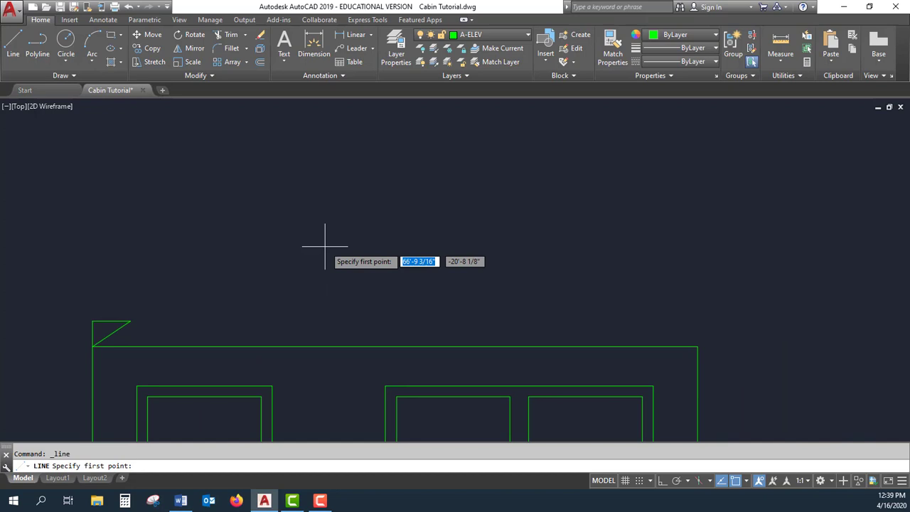
{"action": "left_click", "coordinate": [394, 347]}
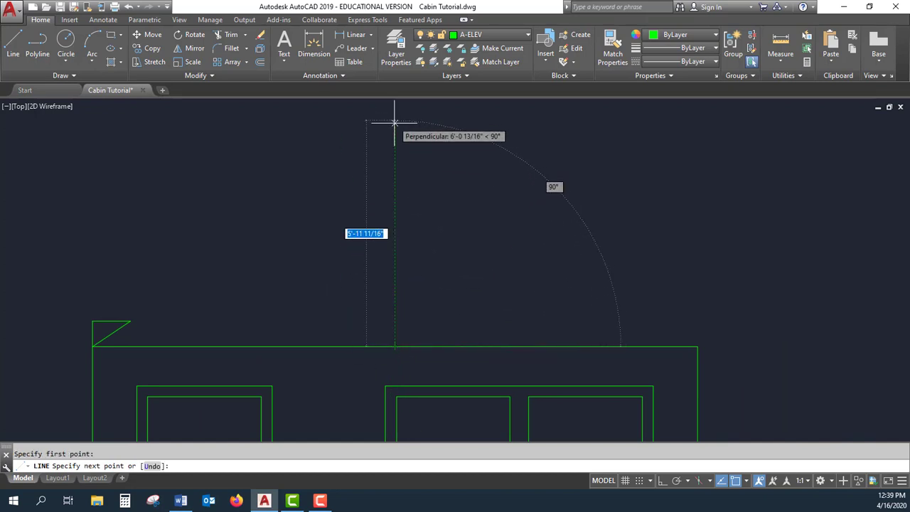
{"action": "scroll", "coordinate": [395, 125], "scroll_direction": "up", "scroll_amount": 2}
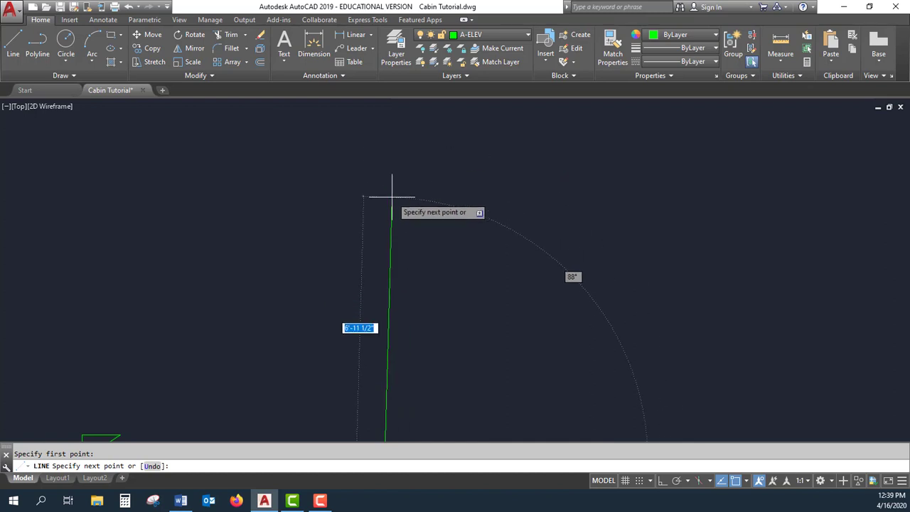
{"action": "scroll", "coordinate": [388, 185], "scroll_direction": "down", "scroll_amount": 3}
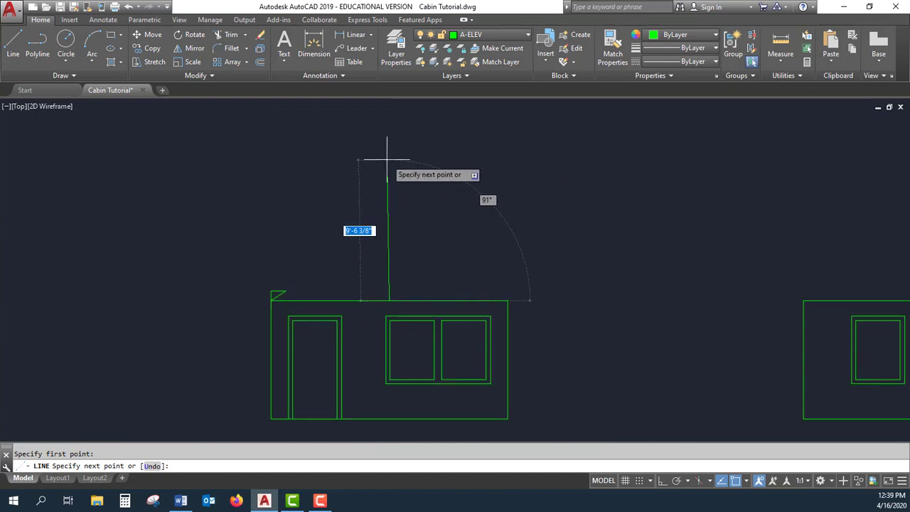
{"action": "left_click", "coordinate": [661, 482]}
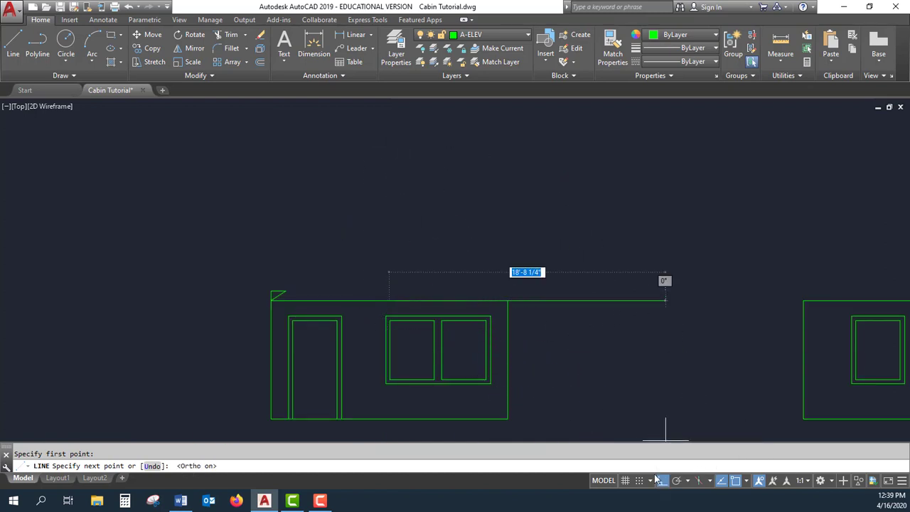
{"action": "left_click", "coordinate": [387, 161]}
{"action": "key", "text": "Escape"}
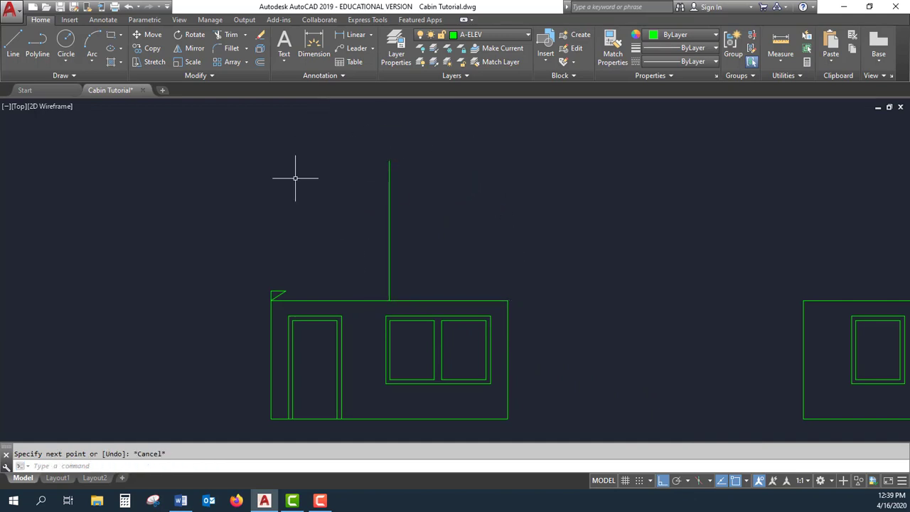
Extend the pitch triangle's sloped line to the vertical centre line, using that line as the boundary edge.
{"action": "left_click", "coordinate": [246, 35]}
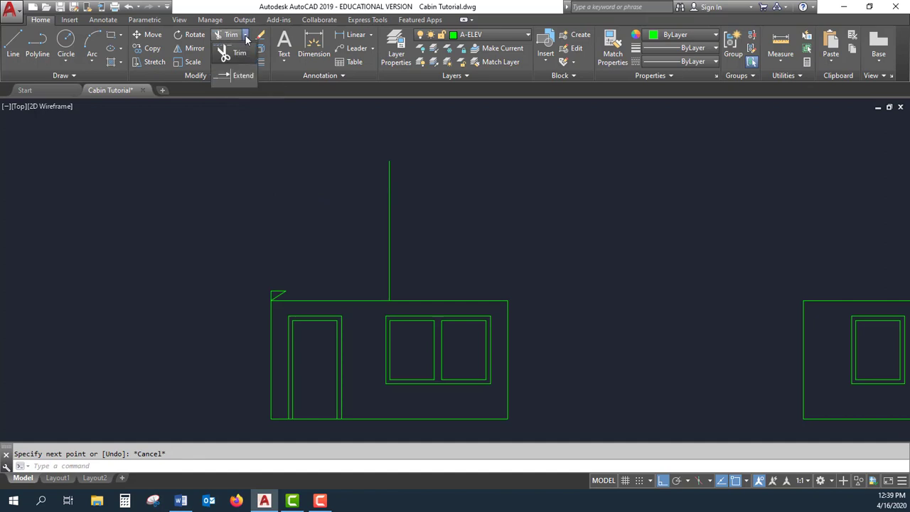
{"action": "left_click", "coordinate": [246, 76]}
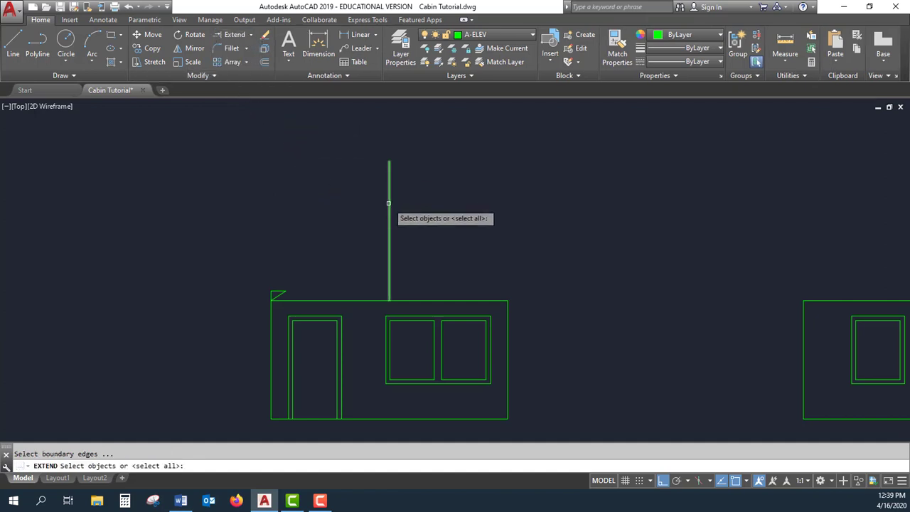
{"action": "left_click", "coordinate": [388, 203]}
{"action": "key", "text": "Return"}
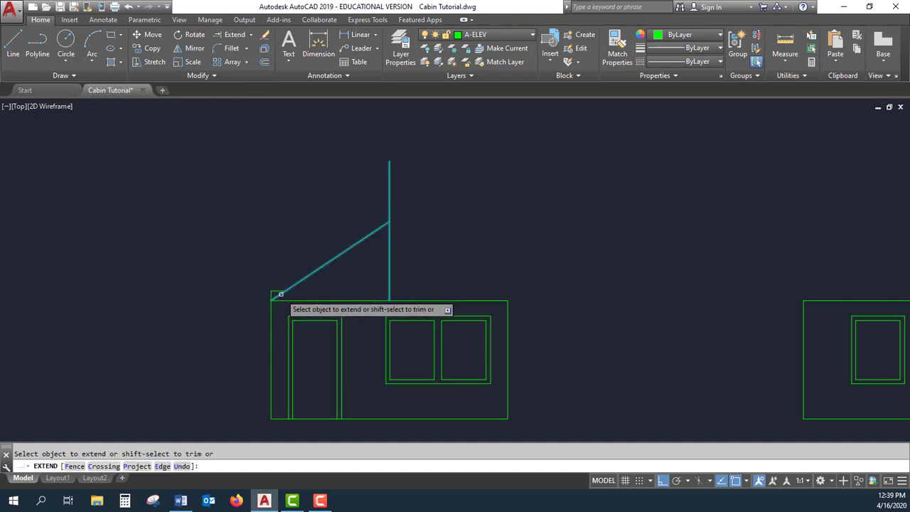
{"action": "left_click", "coordinate": [281, 294]}
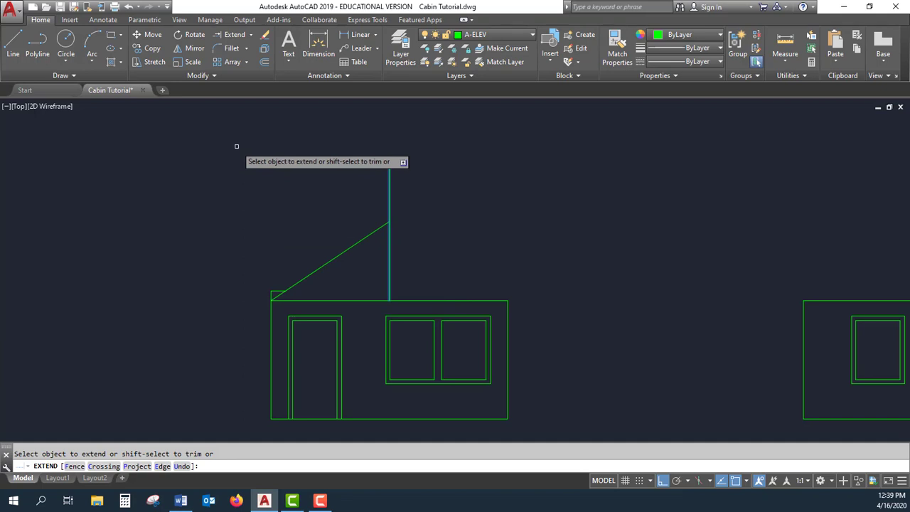
With Ortho off, draw the right roof slope from the roof peak to the upper-right corner of the front elevation's wall.
{"action": "left_click", "coordinate": [14, 54]}
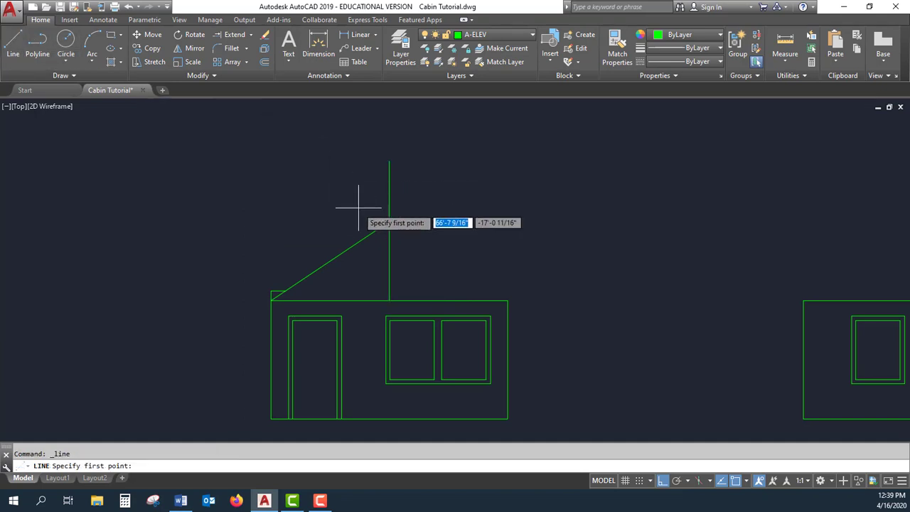
{"action": "left_click", "coordinate": [390, 222]}
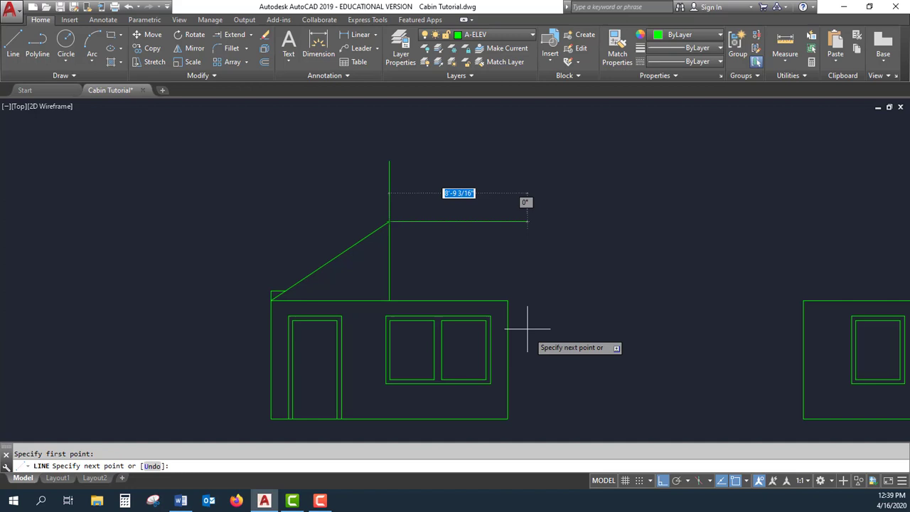
{"action": "key", "text": "F8"}
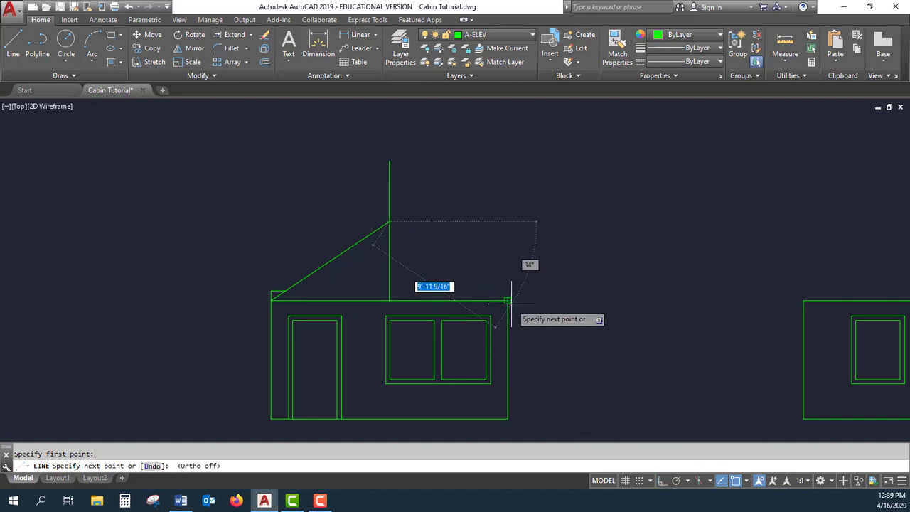
{"action": "left_click", "coordinate": [507, 300]}
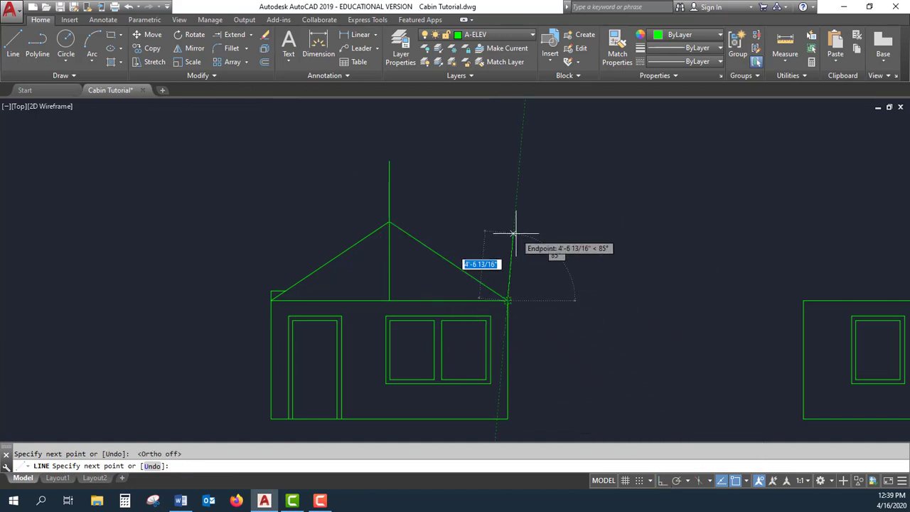
{"action": "key", "text": "Escape"}
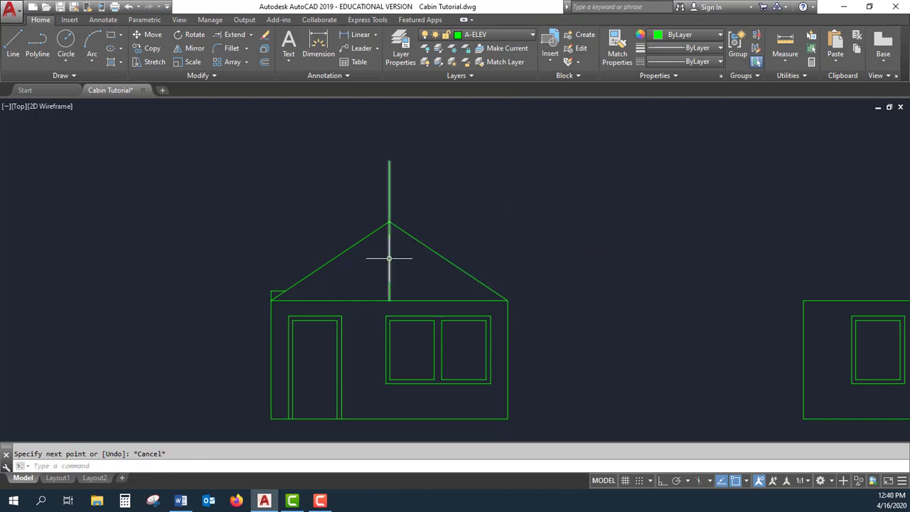
Erase the vertical centre line and the pitch triangle's vertical and horizontal legs from the front elevation.
{"action": "left_click", "coordinate": [389, 258]}
{"action": "key", "text": "Delete"}
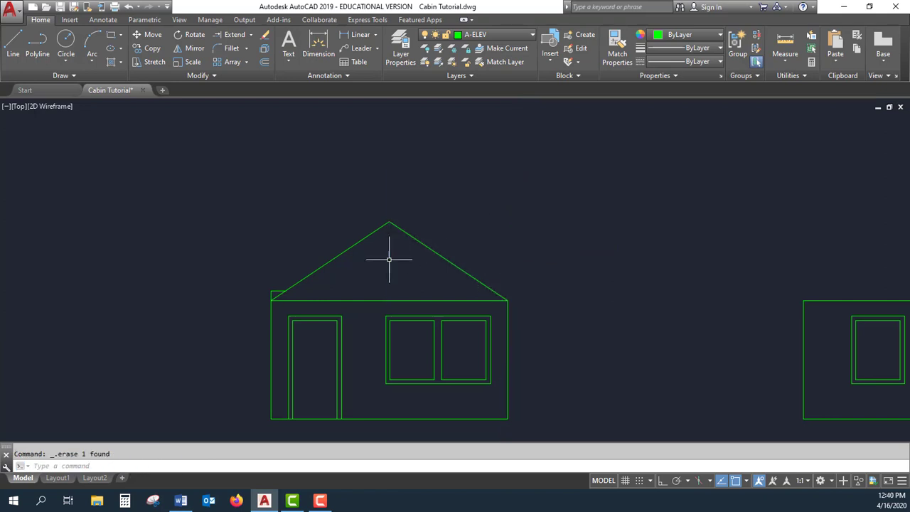
{"action": "left_click", "coordinate": [274, 292]}
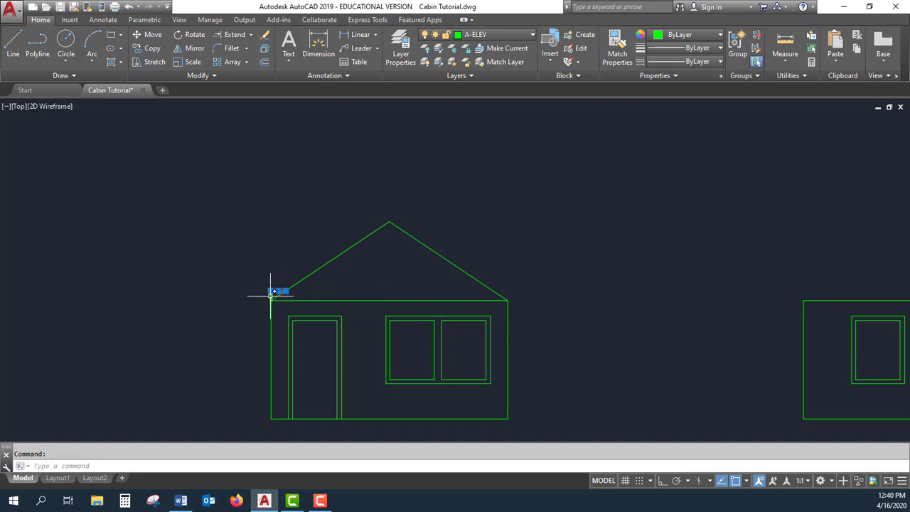
{"action": "key", "text": "Delete"}
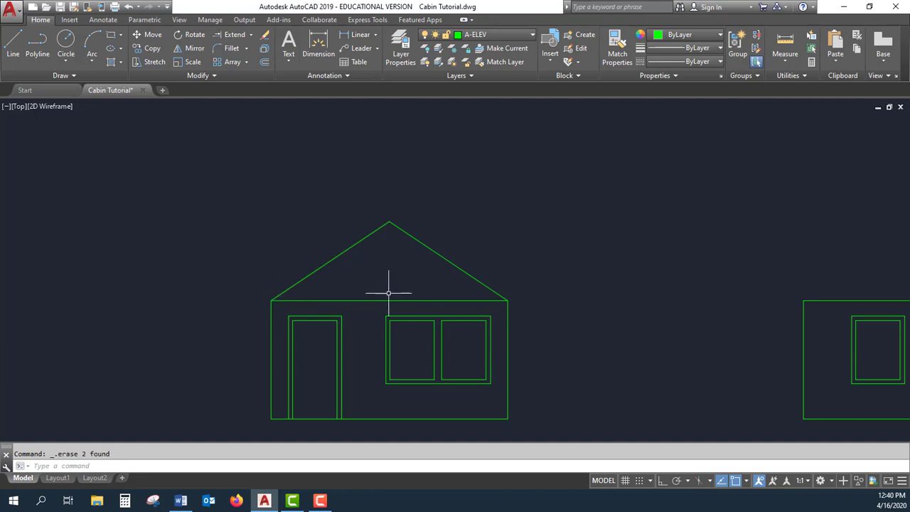
Offset the front elevation's left wall line 12" outward to mark the left roof overhang.
{"action": "scroll", "coordinate": [270, 310], "scroll_direction": "up", "scroll_amount": 5}
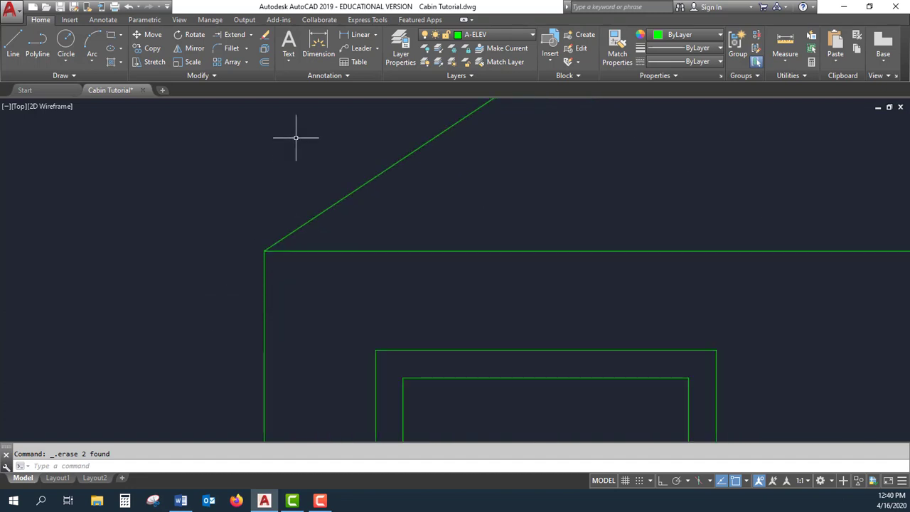
{"action": "left_click", "coordinate": [265, 63]}
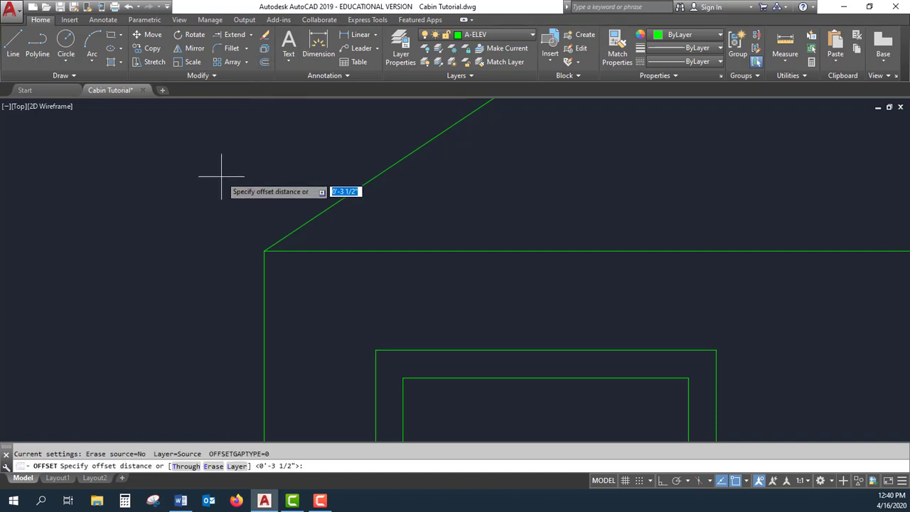
{"action": "type", "text": "12"}
{"action": "key", "text": "Return"}
{"action": "left_click", "coordinate": [265, 303]}
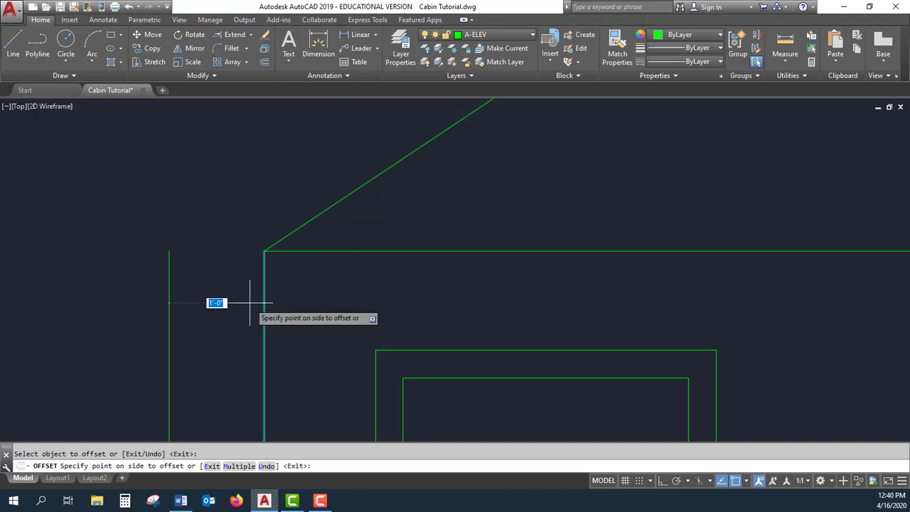
{"action": "left_click", "coordinate": [192, 304]}
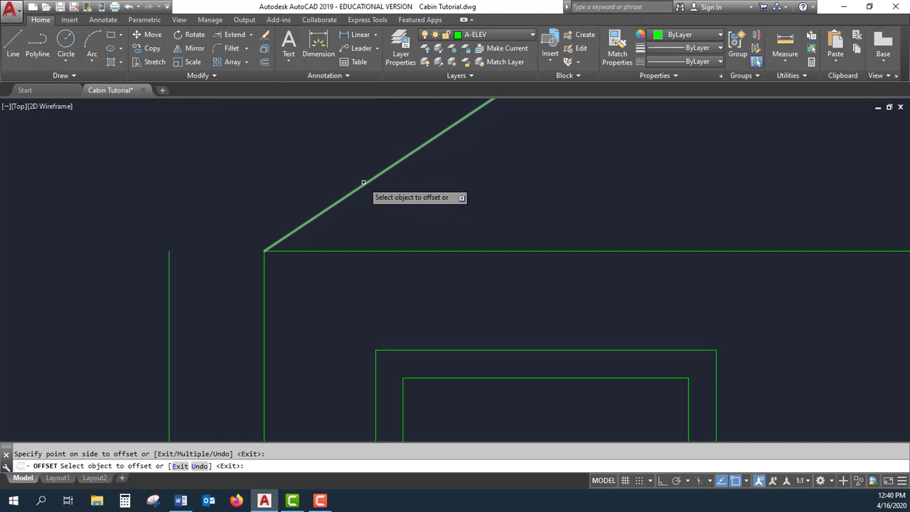
Extend the left roof slope down to the left overhang line, using that line as the boundary edge.
{"action": "left_click", "coordinate": [229, 38]}
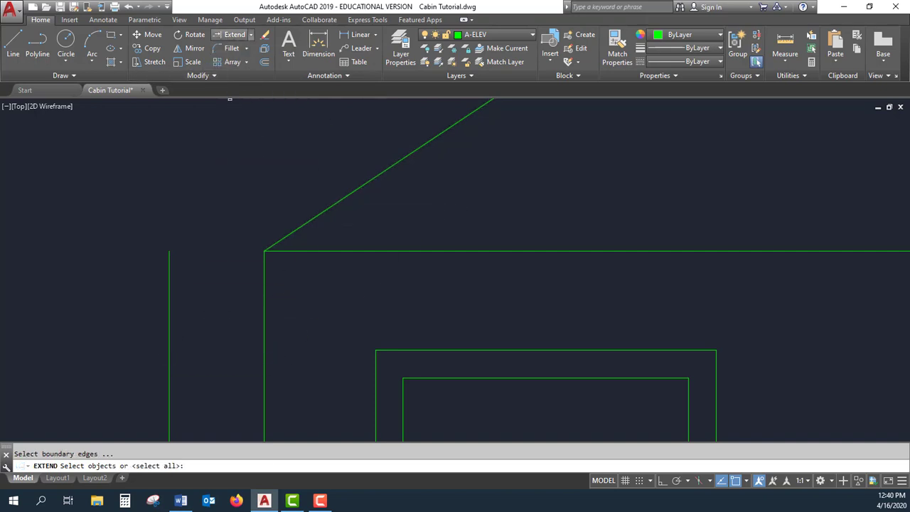
{"action": "left_click", "coordinate": [169, 295]}
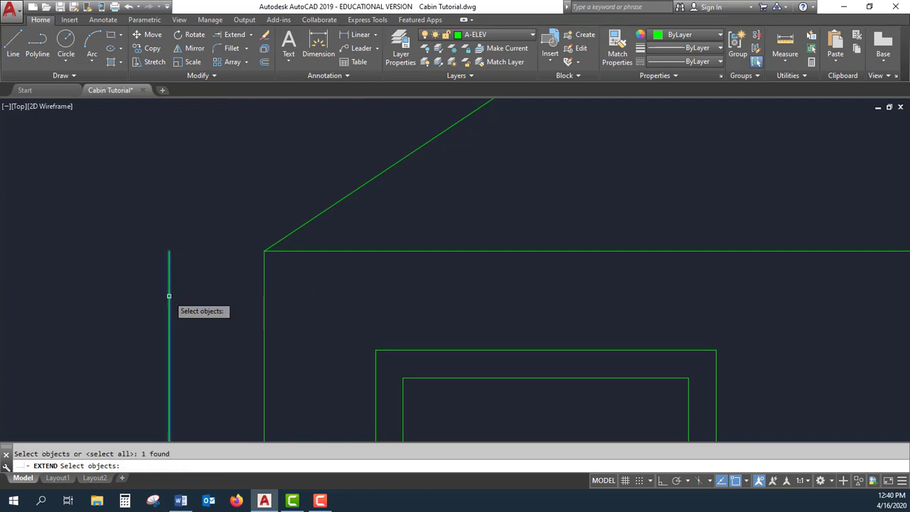
{"action": "key", "text": "Return"}
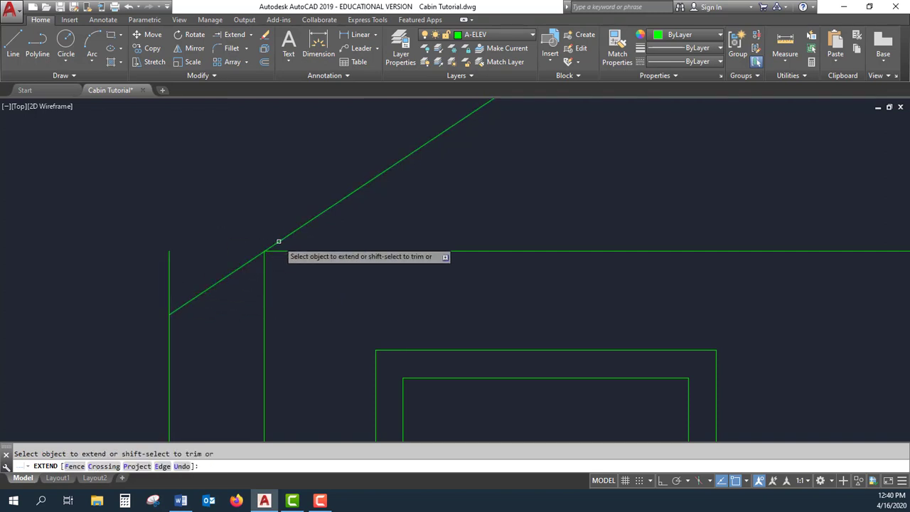
Offset the front elevation's right wall line 12" outward to mark the right roof overhang.
{"action": "scroll", "coordinate": [366, 333], "scroll_direction": "down", "scroll_amount": 5}
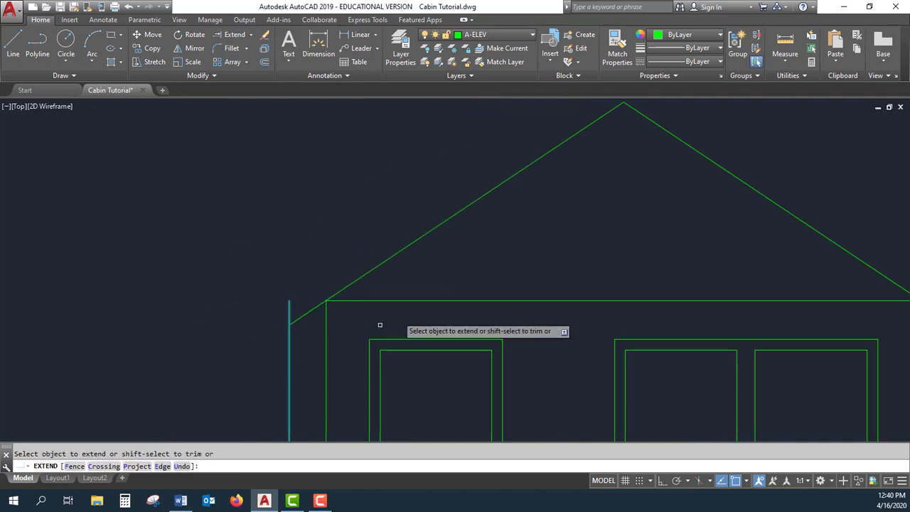
{"action": "mouse_move", "coordinate": [650, 256]}
{"action": "middle_mouse_down"}
{"action": "mouse_move", "coordinate": [484, 246]}
{"action": "mouse_move", "coordinate": [121, 189]}
{"action": "middle_mouse_up"}
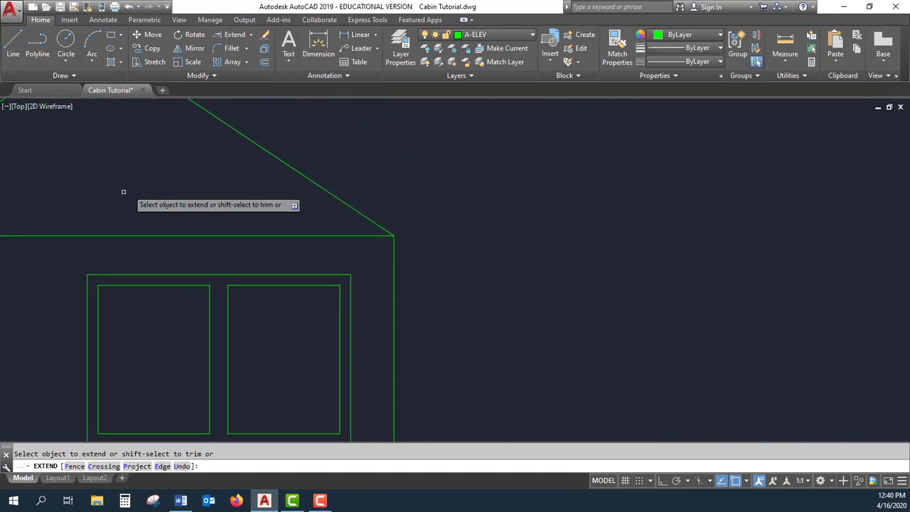
{"action": "left_click", "coordinate": [265, 64]}
{"action": "key", "text": "Return"}
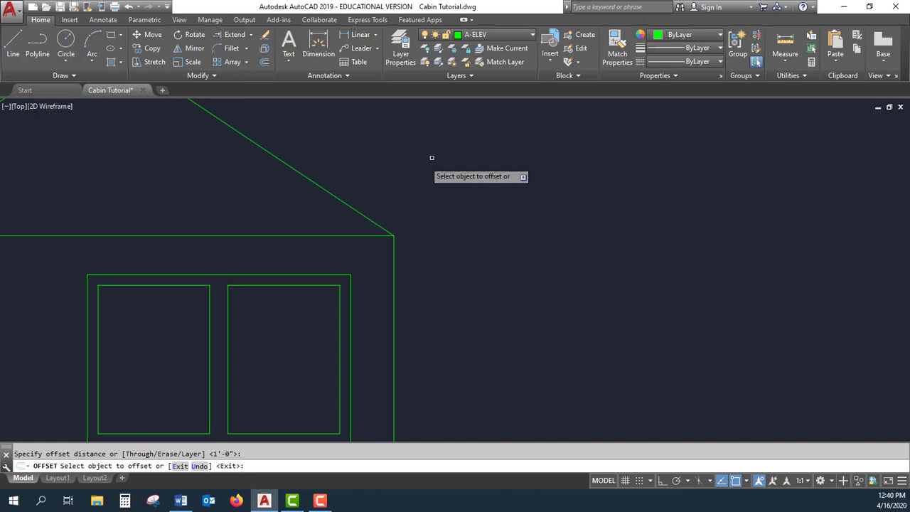
{"action": "left_click", "coordinate": [393, 278]}
{"action": "left_click", "coordinate": [471, 274]}
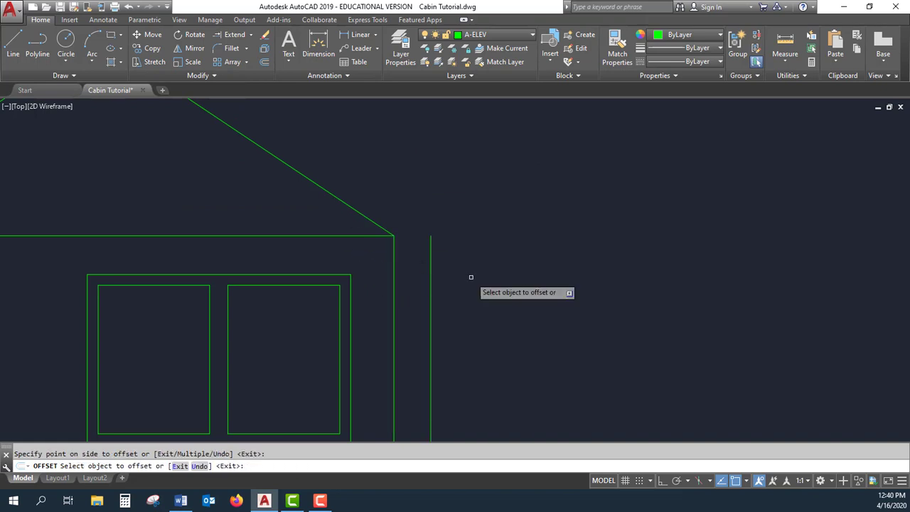
Extend the right roof slope down to the right overhang line, using that line as the boundary edge.
{"action": "left_click", "coordinate": [238, 37]}
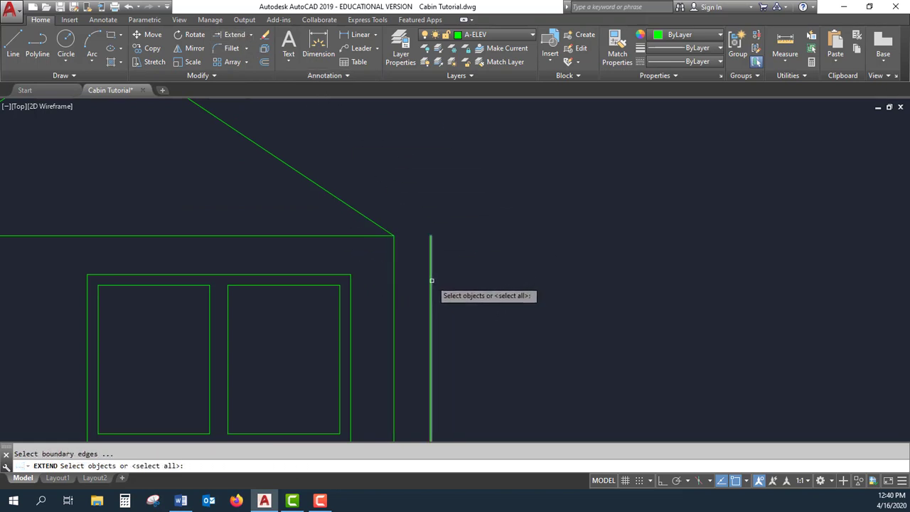
{"action": "left_click", "coordinate": [431, 286]}
{"action": "key", "text": "Return"}
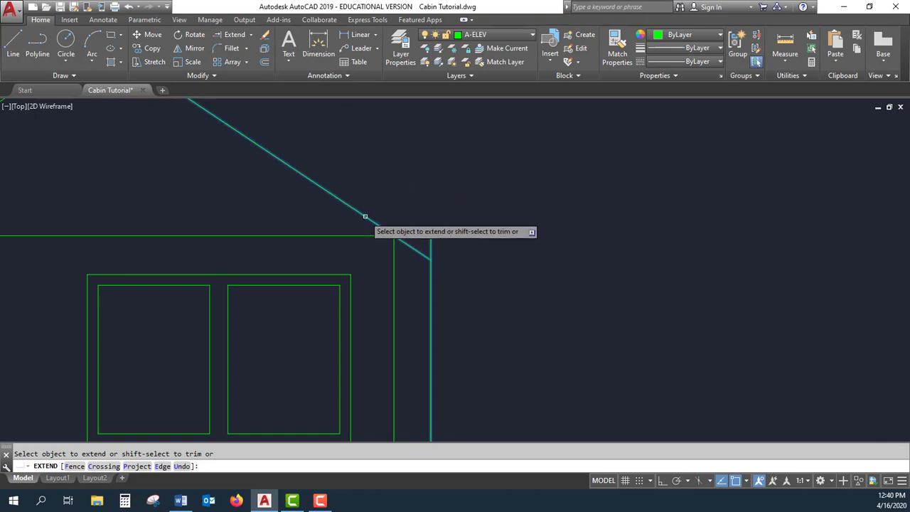
{"action": "left_click", "coordinate": [368, 216]}
Offset the left and right roof slopes 3.5" to the outside to form the roof thickness.
{"action": "middle_click_drag", "start_coordinate": [412, 187], "coordinate": [778, 285]}
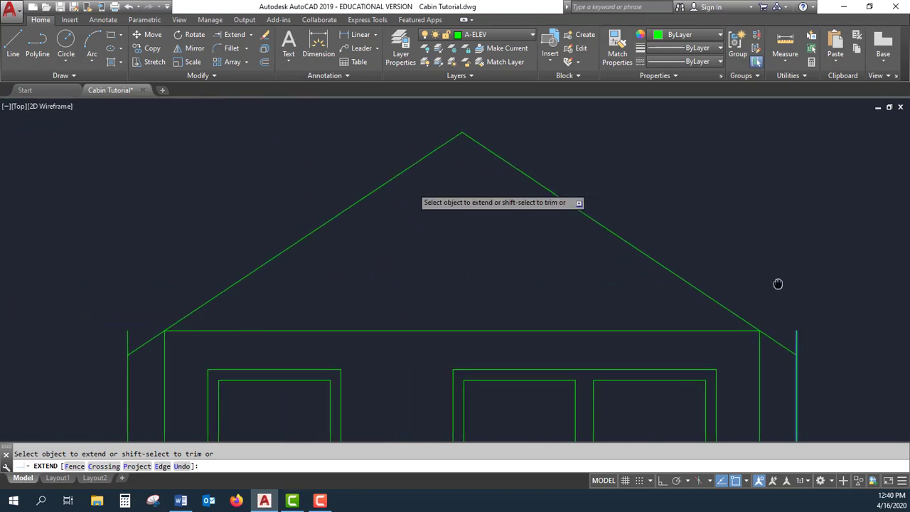
{"action": "left_click", "coordinate": [264, 62]}
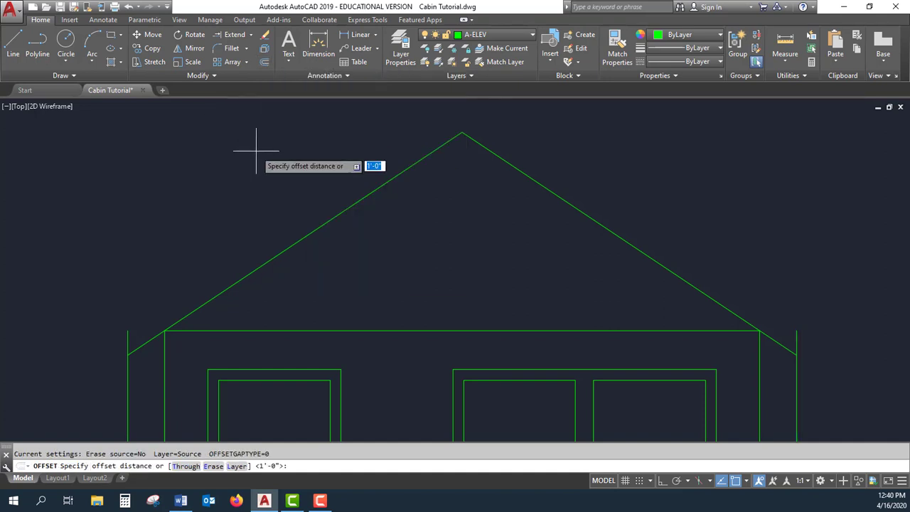
{"action": "type", "text": "3.5"}
{"action": "key", "text": "Return"}
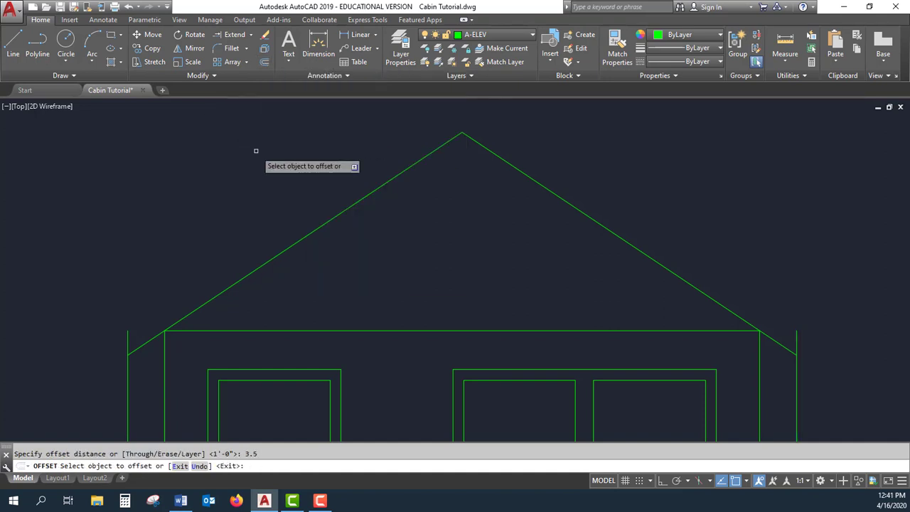
{"action": "left_click", "coordinate": [319, 226]}
{"action": "left_click", "coordinate": [288, 200]}
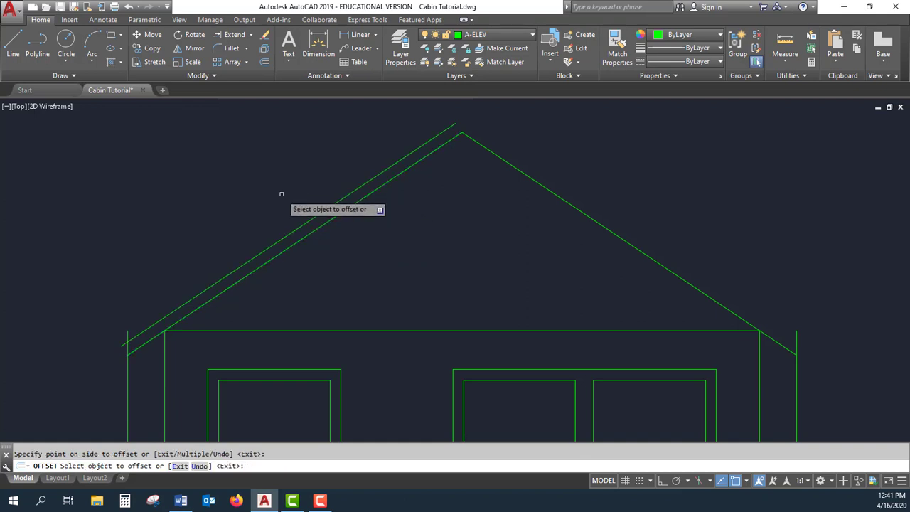
{"action": "left_click", "coordinate": [524, 174]}
{"action": "left_click", "coordinate": [560, 149]}
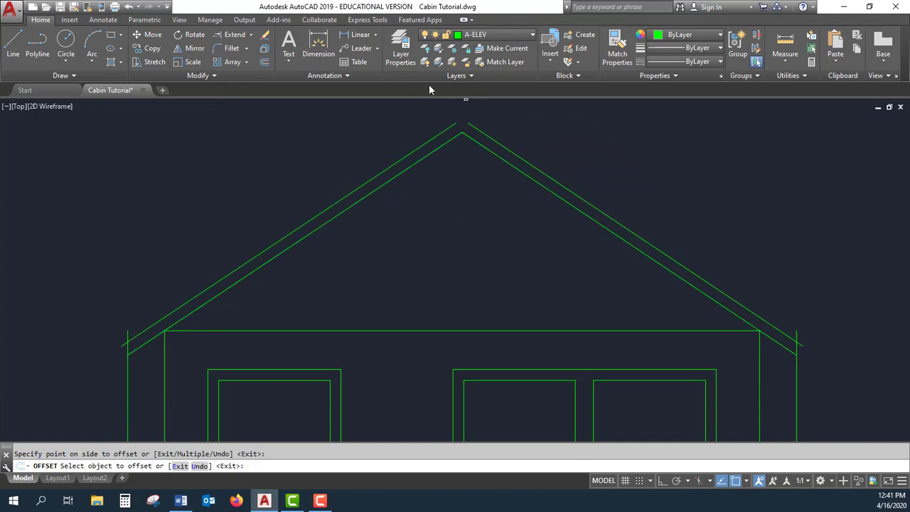
Join the two outer roof lines into a sharp corner at the peak with Fillet.
{"action": "scroll", "coordinate": [385, 266], "scroll_direction": "up", "scroll_amount": 10}
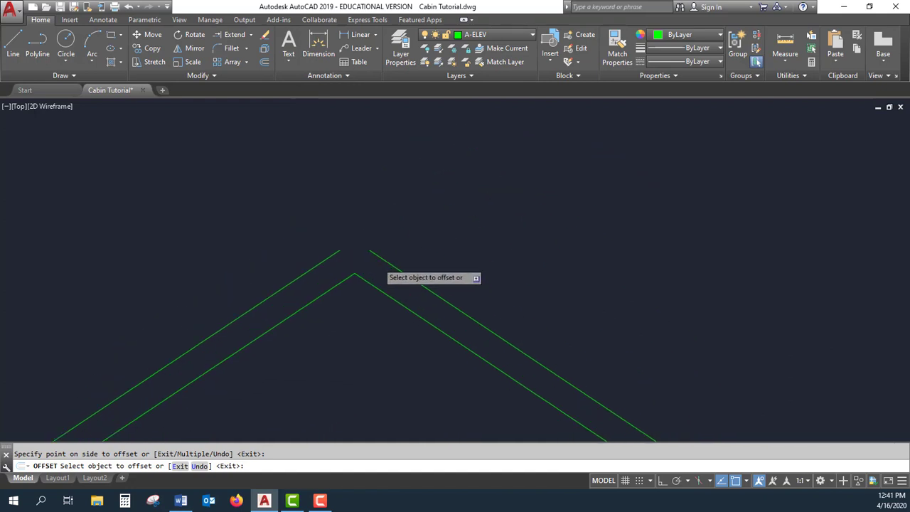
{"action": "left_click", "coordinate": [232, 55]}
{"action": "left_click", "coordinate": [209, 212]}
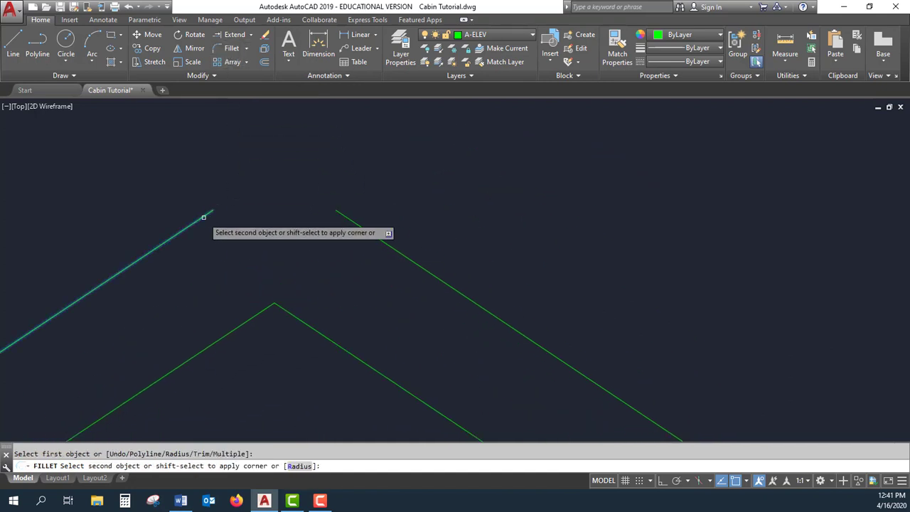
{"action": "left_click", "coordinate": [356, 225]}
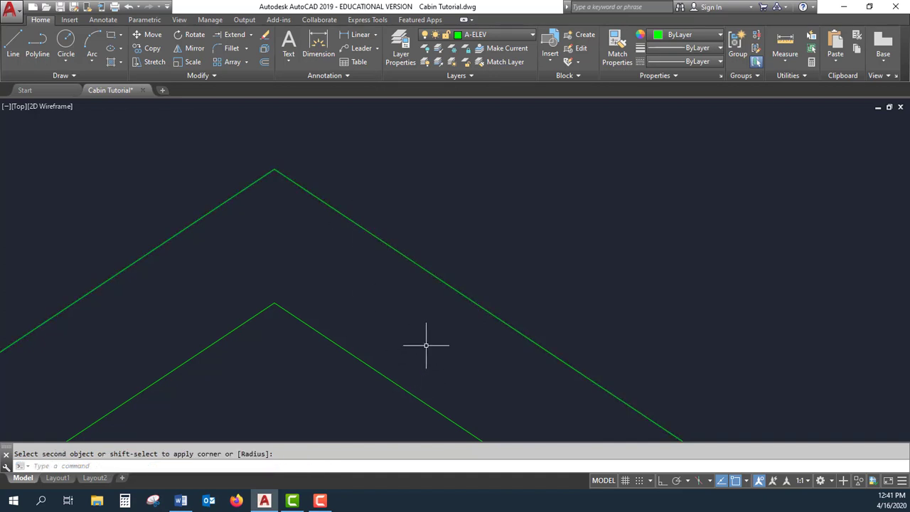
Trim the left eave so only the short vertical fascia between the two roof lines remains, removing the excess roof and overhang line ends.
{"action": "scroll", "coordinate": [426, 345], "scroll_direction": "down", "scroll_amount": 2}
{"action": "scroll", "coordinate": [372, 391], "scroll_direction": "up", "scroll_amount": 4}
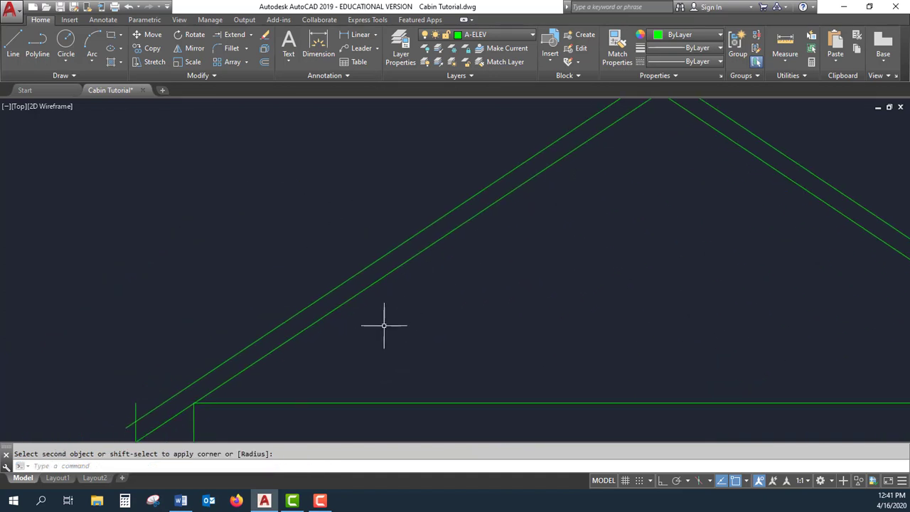
{"action": "middle_click_drag", "start_coordinate": [384, 326], "coordinate": [597, 185]}
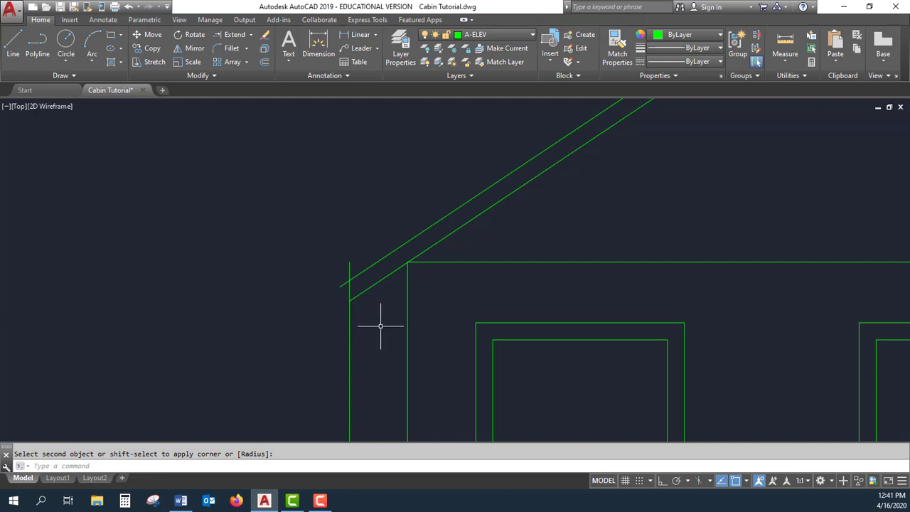
{"action": "left_click", "coordinate": [378, 322]}
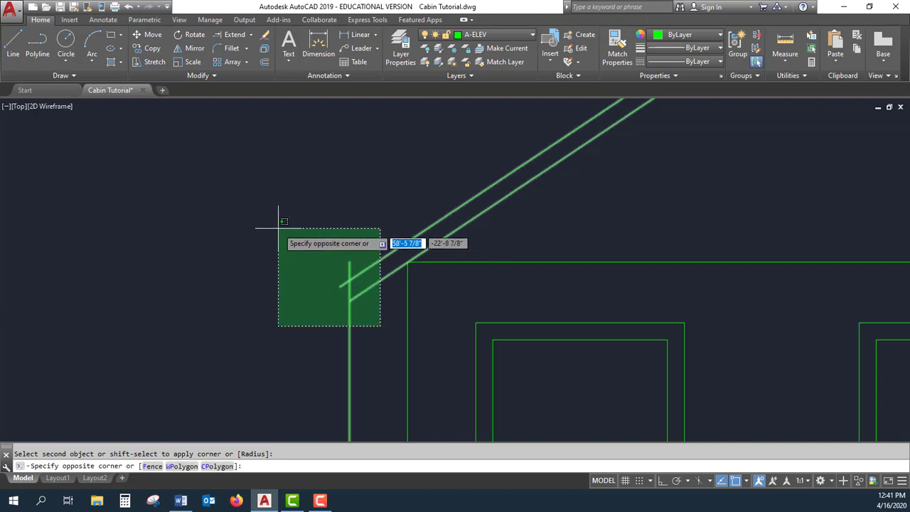
{"action": "left_click", "coordinate": [282, 228]}
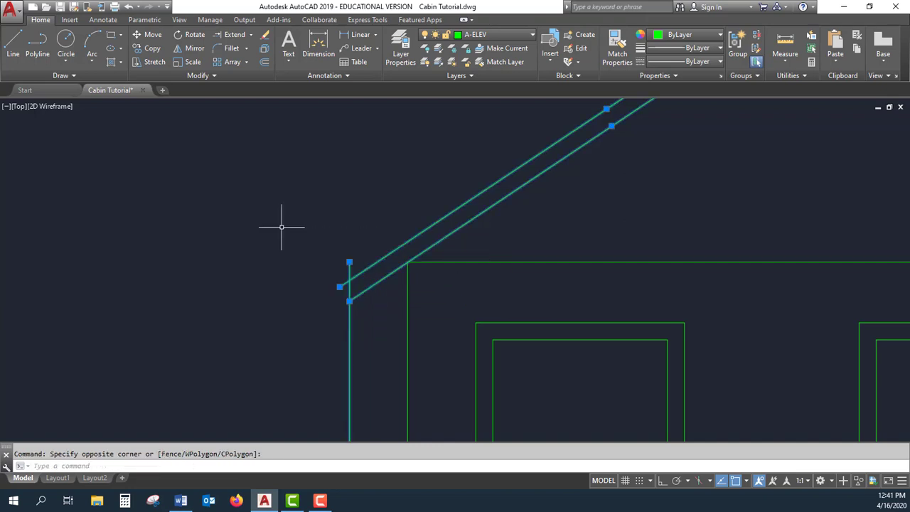
{"action": "left_click", "coordinate": [251, 41]}
{"action": "left_click", "coordinate": [245, 51]}
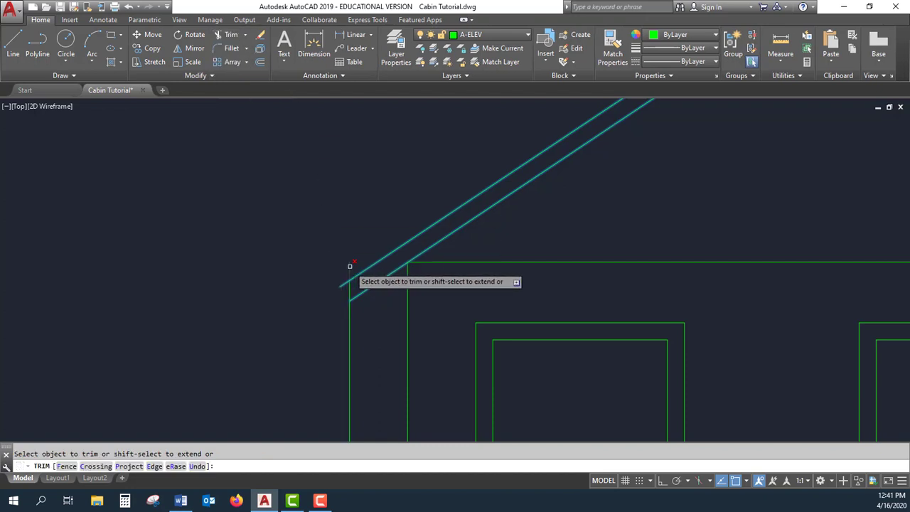
{"action": "left_click", "coordinate": [350, 266]}
{"action": "left_click", "coordinate": [342, 282]}
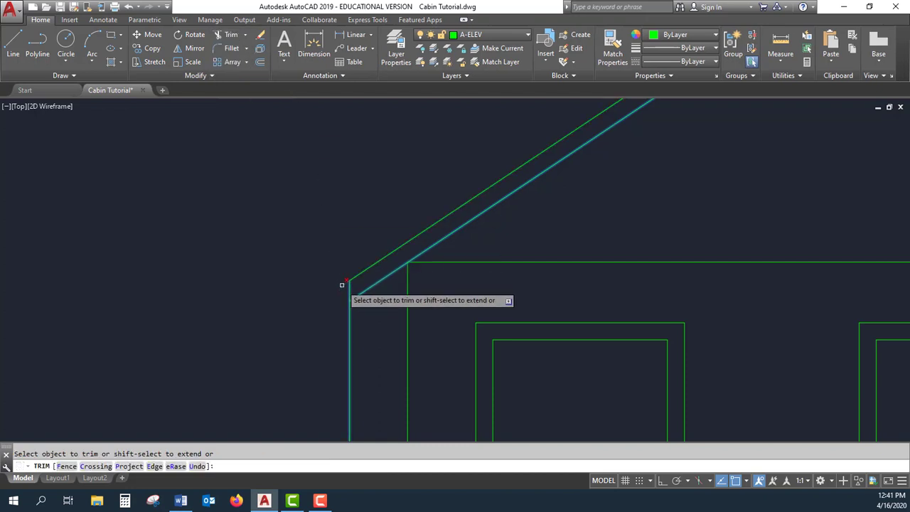
{"action": "left_click", "coordinate": [349, 315]}
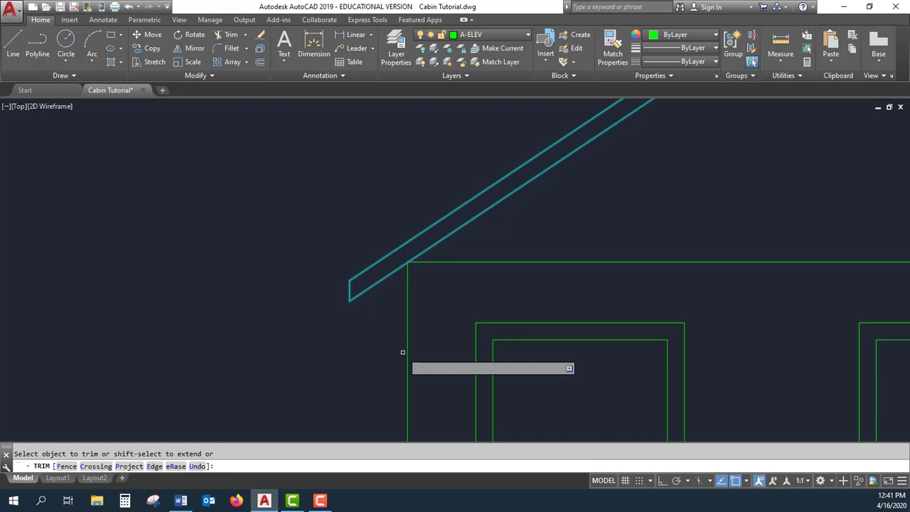
{"action": "key", "text": "Escape"}
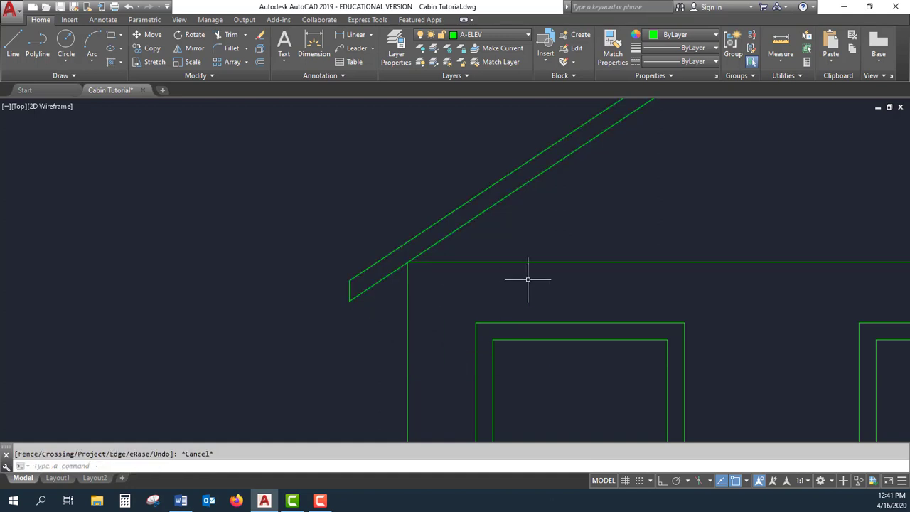
Trim the front elevation's right eave to leave only the short vertical fascia, removing excess roof and overhang line ends.
{"action": "scroll", "coordinate": [528, 275], "scroll_direction": "down", "scroll_amount": 4}
{"action": "mouse_move", "coordinate": [611, 260]}
{"action": "middle_mouse_down"}
{"action": "mouse_move", "coordinate": [620, 258]}
{"action": "mouse_move", "coordinate": [131, 250]}
{"action": "middle_mouse_up"}
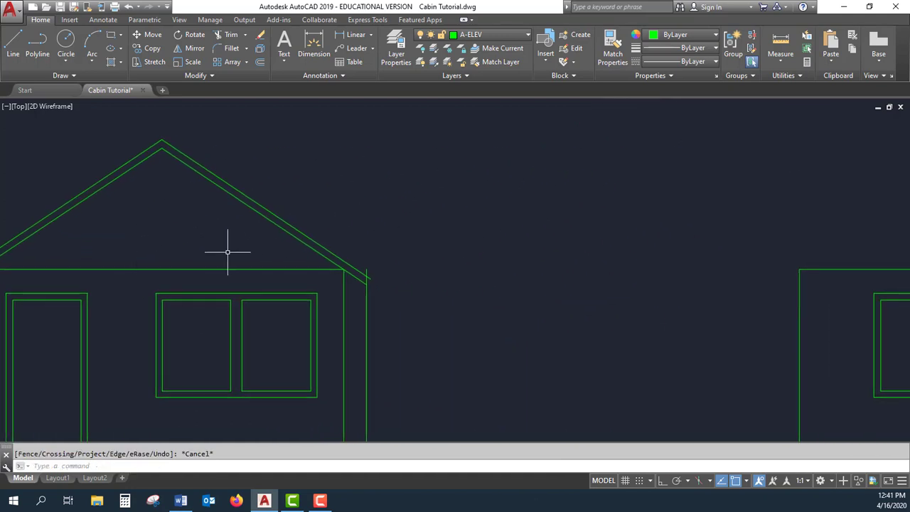
{"action": "left_click", "coordinate": [409, 319]}
{"action": "left_click", "coordinate": [335, 225]}
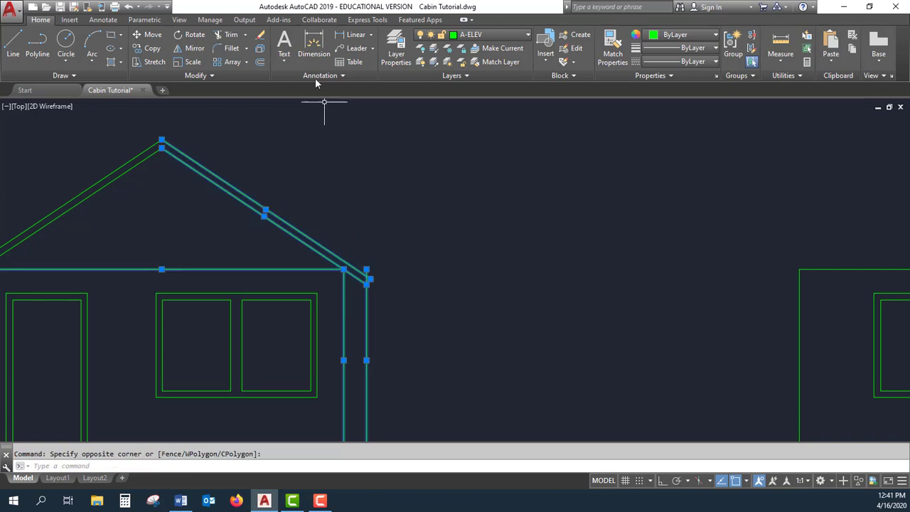
{"action": "left_click", "coordinate": [226, 35]}
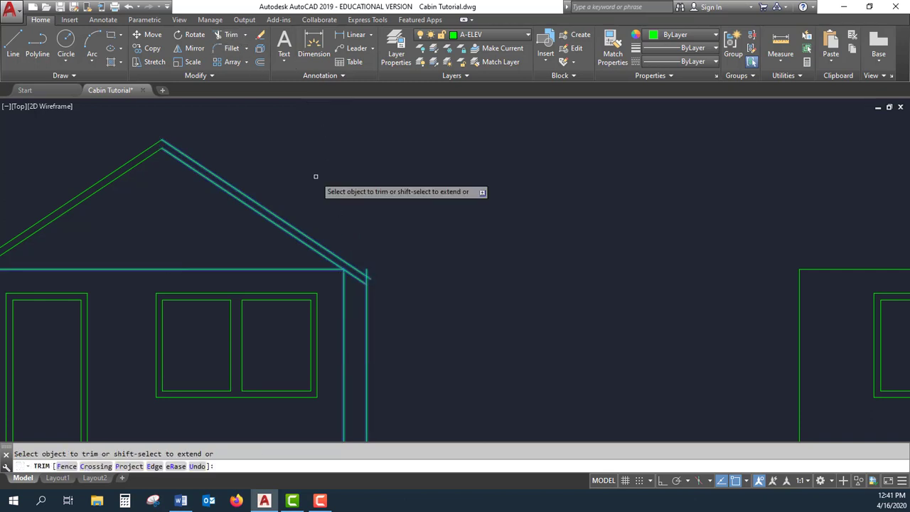
{"action": "left_click", "coordinate": [366, 268]}
{"action": "scroll", "coordinate": [370, 266], "scroll_direction": "up", "scroll_amount": 6}
{"action": "left_click", "coordinate": [375, 283]}
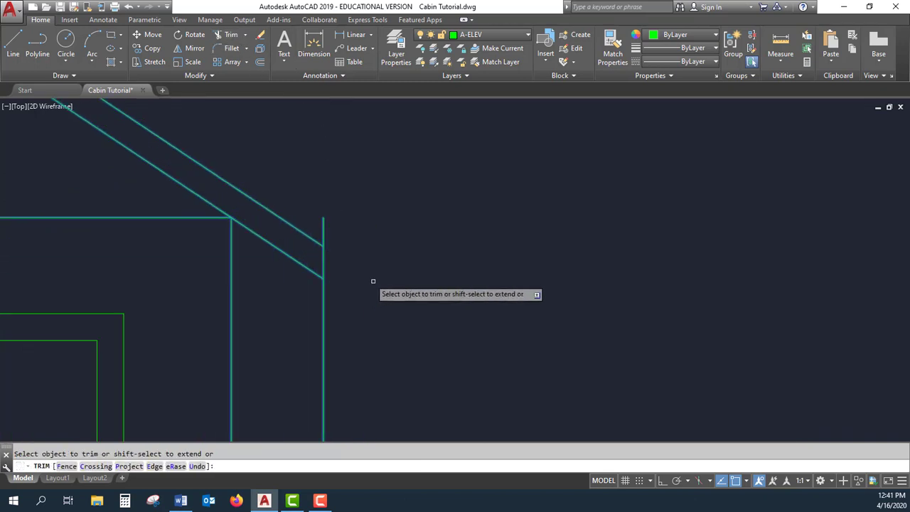
{"action": "left_click", "coordinate": [323, 227]}
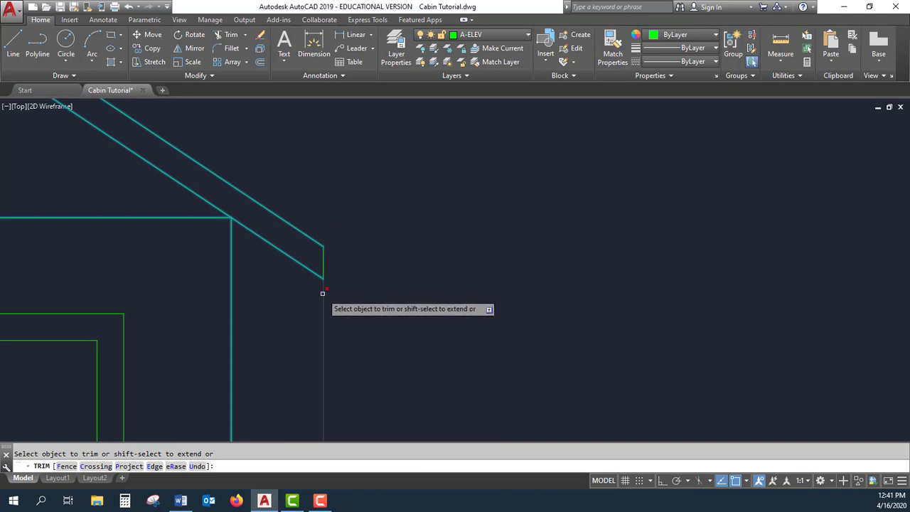
{"action": "key", "text": "Escape"}
{"action": "scroll", "coordinate": [385, 301], "scroll_direction": "down", "scroll_amount": 6}
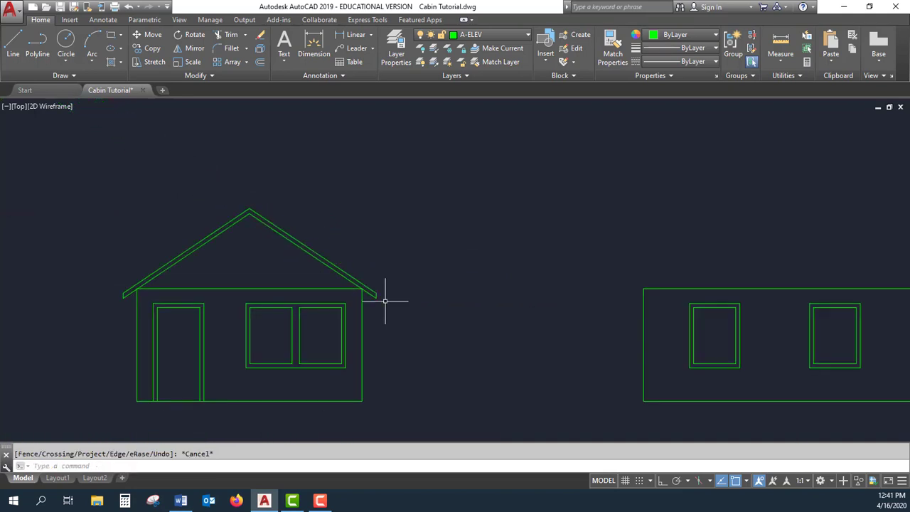
Delete the horizontal line across the top of the front elevation's walls, beneath the gable.
{"action": "middle_click_drag", "start_coordinate": [292, 269], "coordinate": [408, 224]}
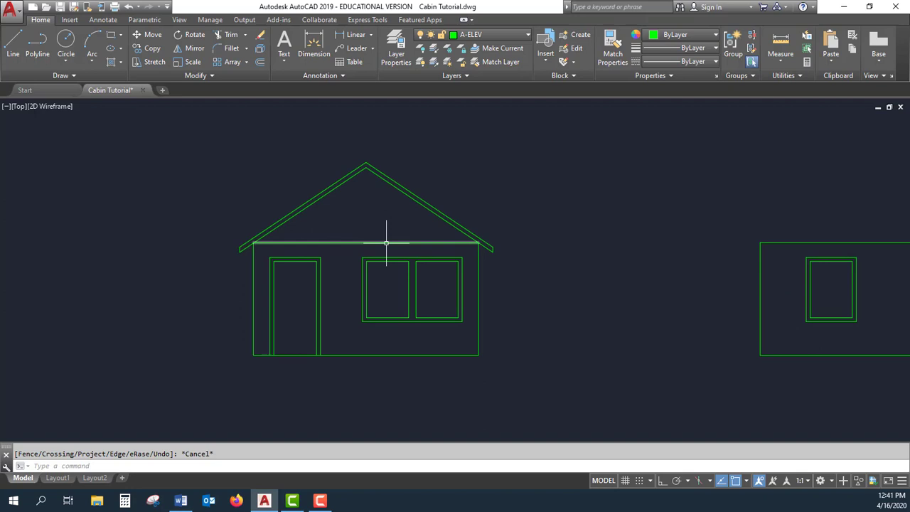
{"action": "left_click", "coordinate": [386, 243]}
{"action": "key", "text": "Delete"}
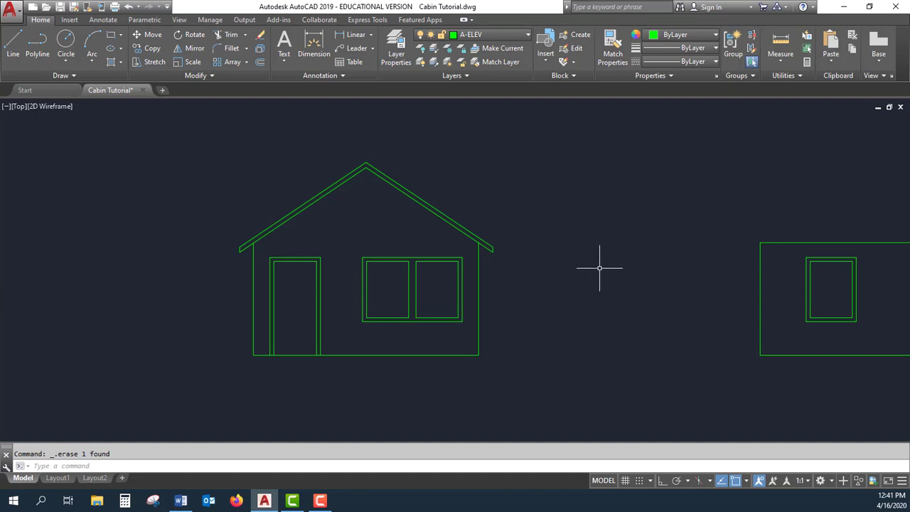
{"action": "key", "text": "F10"}
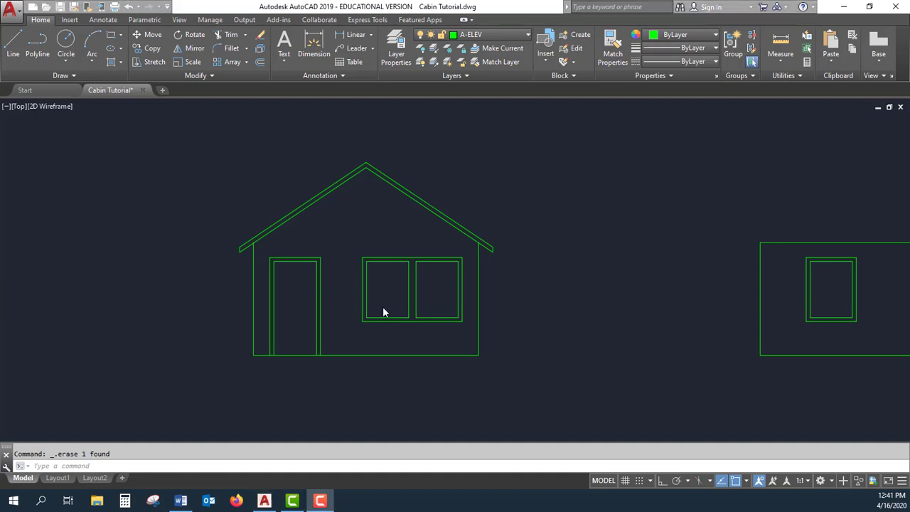
{"action": "left_click", "coordinate": [567, 300]}
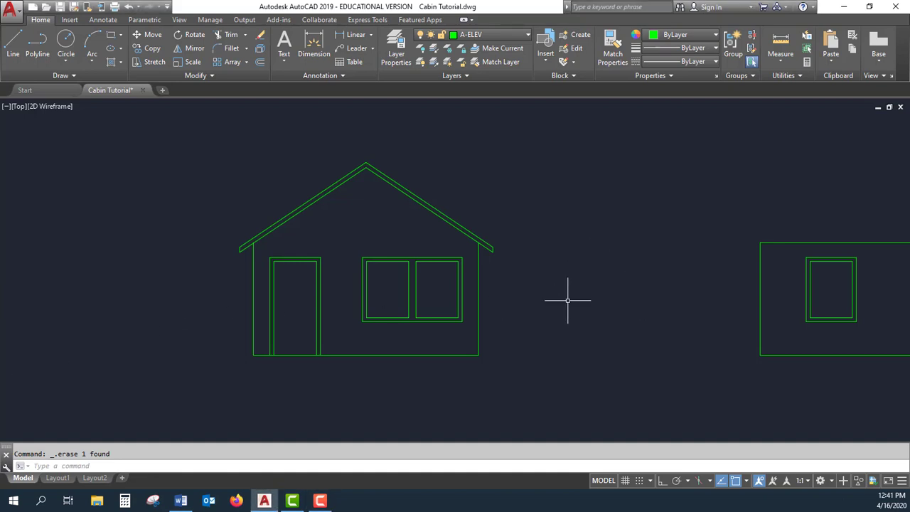
{"action": "middle_click_drag", "start_coordinate": [679, 306], "coordinate": [414, 299]}
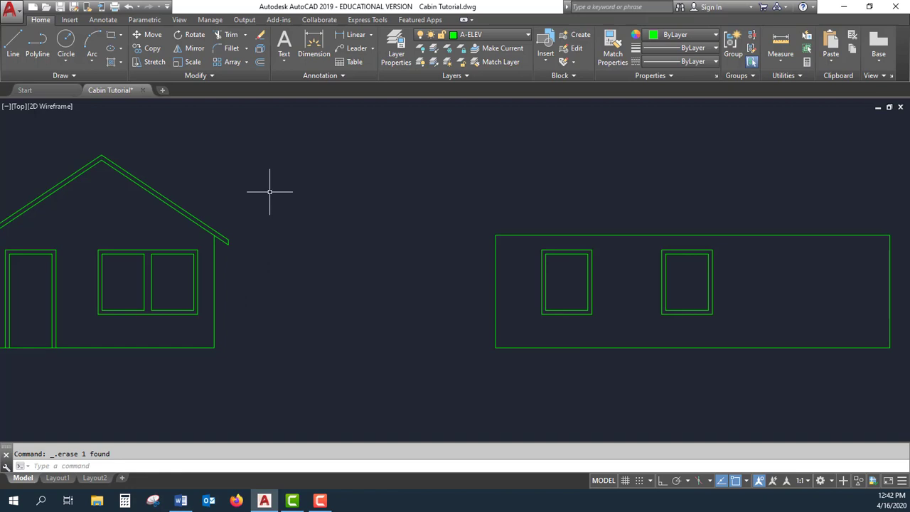
{"action": "middle_click_drag", "start_coordinate": [216, 198], "coordinate": [287, 183]}
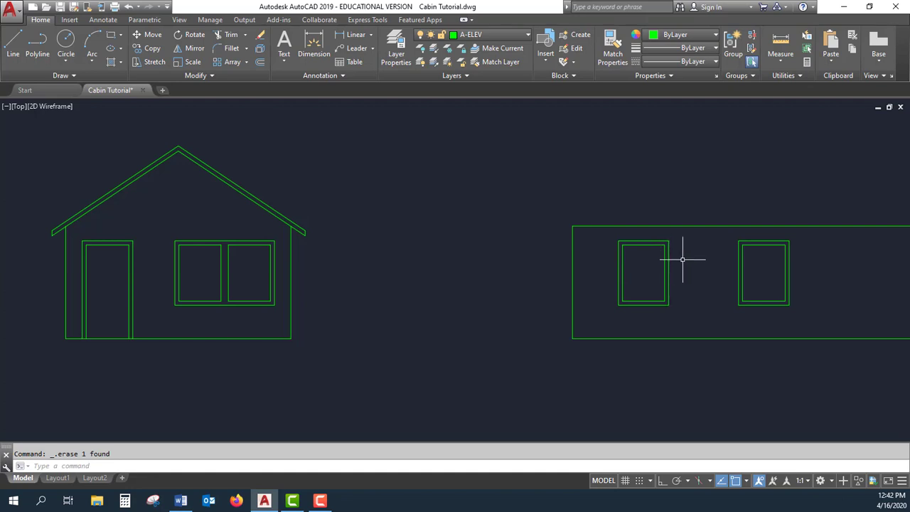
Draw a horizontal line with Ortho on, about 59' long, from the front gable's outer peak past the side elevation's far end.
{"action": "scroll", "coordinate": [681, 261], "scroll_direction": "down", "scroll_amount": 2}
{"action": "middle_click_drag", "start_coordinate": [532, 200], "coordinate": [343, 188]}
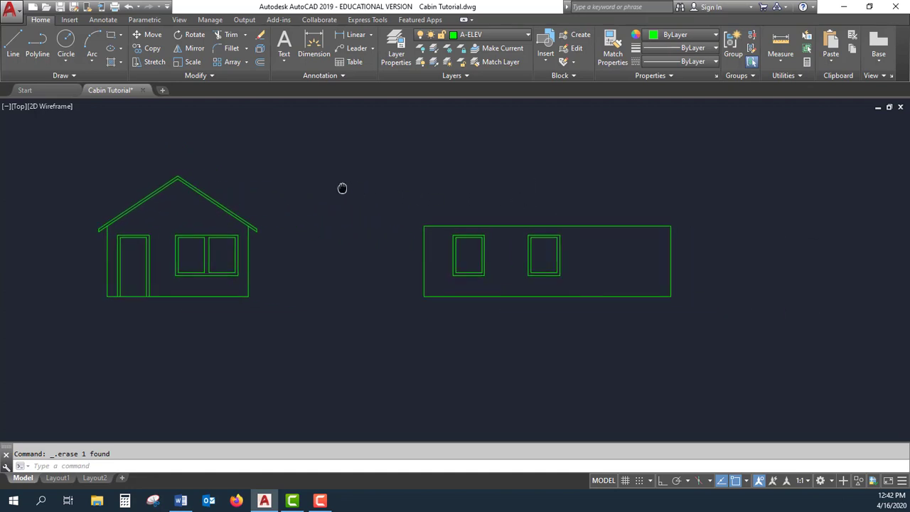
{"action": "left_click", "coordinate": [12, 42]}
{"action": "scroll", "coordinate": [182, 158], "scroll_direction": "up", "scroll_amount": 2}
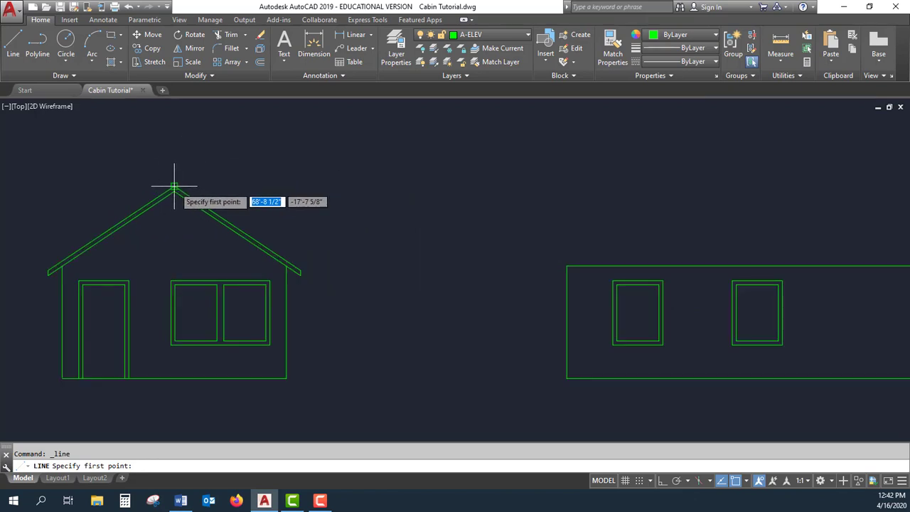
{"action": "left_click", "coordinate": [175, 186]}
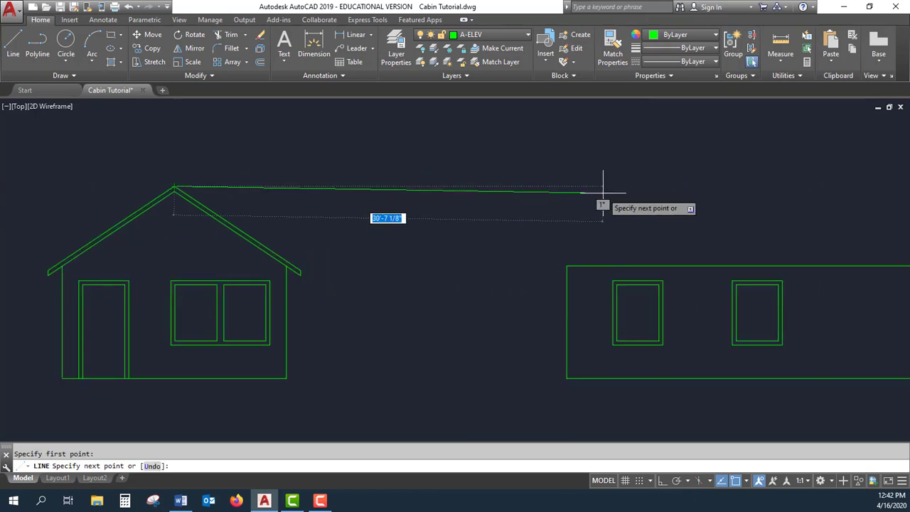
{"action": "middle_click_drag", "start_coordinate": [598, 196], "coordinate": [256, 206]}
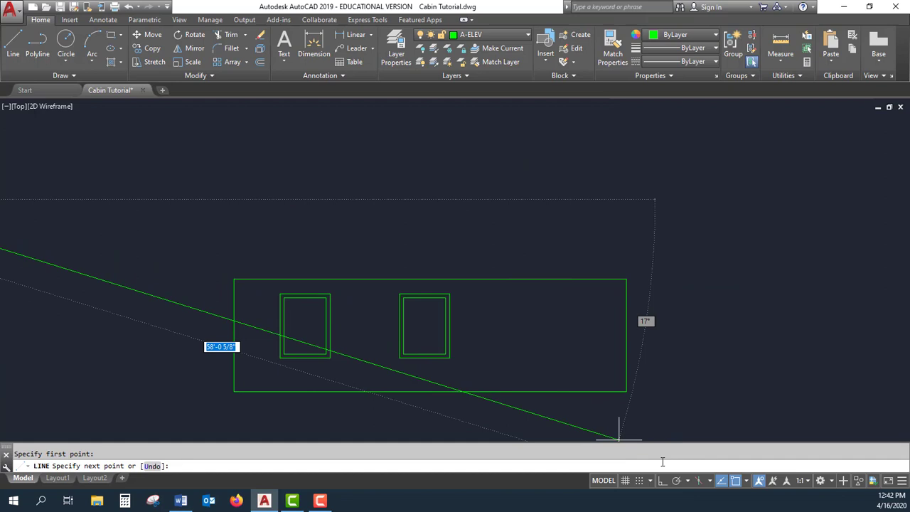
{"action": "left_click", "coordinate": [661, 482]}
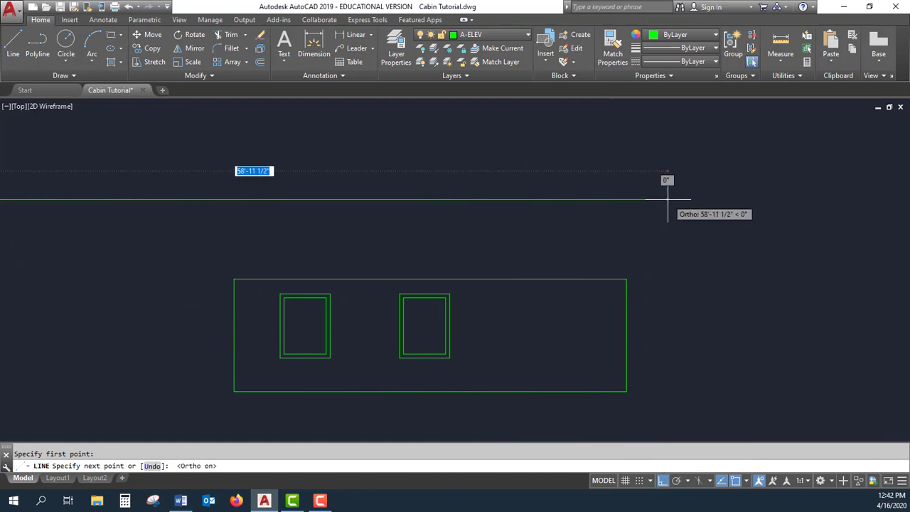
{"action": "left_click", "coordinate": [667, 200]}
{"action": "key", "text": "Escape"}
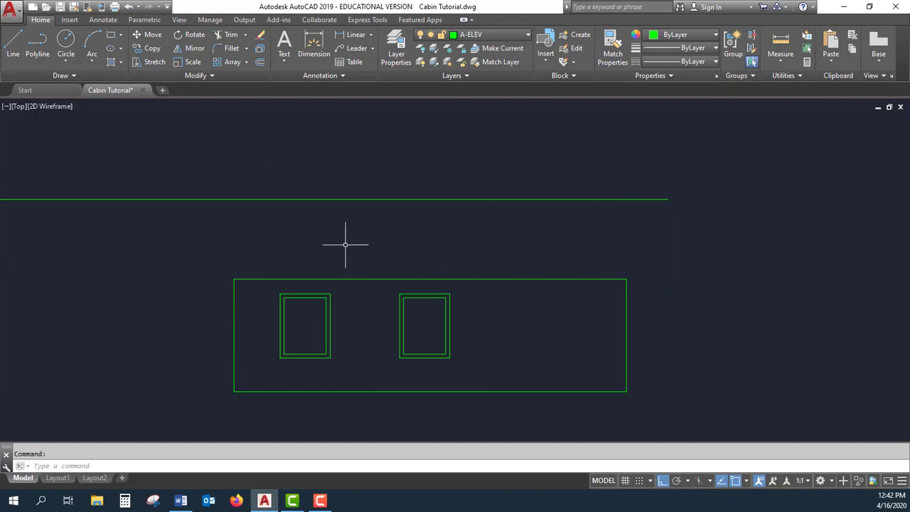
Draw the side elevation's left roof edge: a line 12" outward from the wall's upper-left corner and straight up to the ridge line.
{"action": "mouse_move", "coordinate": [349, 244]}
{"action": "middle_mouse_down"}
{"action": "mouse_move", "coordinate": [445, 187]}
{"action": "mouse_move", "coordinate": [467, 161]}
{"action": "middle_mouse_up"}
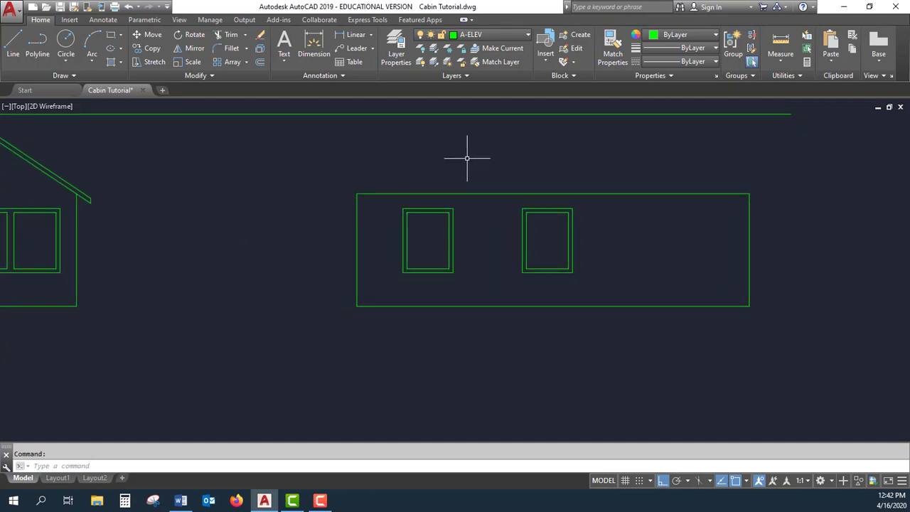
{"action": "scroll", "coordinate": [363, 200], "scroll_direction": "up", "scroll_amount": 2}
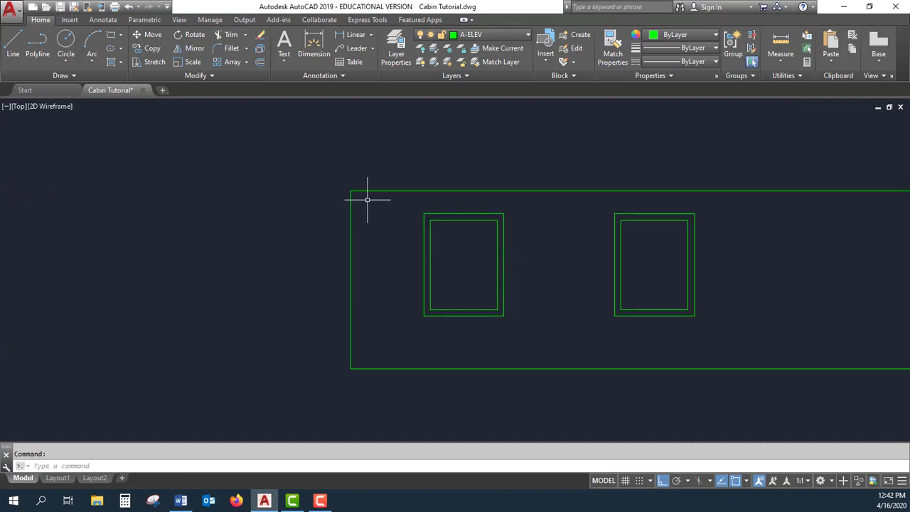
{"action": "mouse_move", "coordinate": [368, 199]}
{"action": "middle_mouse_down"}
{"action": "mouse_move", "coordinate": [329, 272]}
{"action": "mouse_move", "coordinate": [244, 260]}
{"action": "middle_mouse_up"}
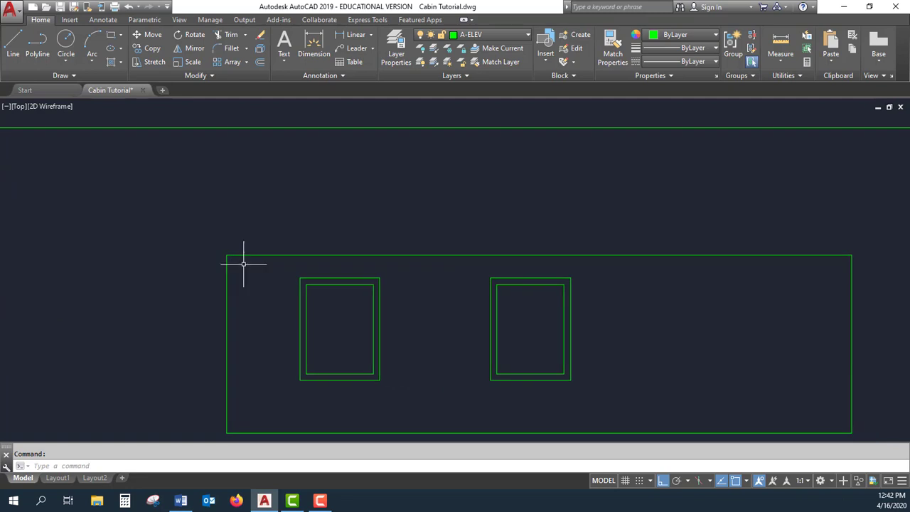
{"action": "left_click", "coordinate": [12, 60]}
{"action": "left_click", "coordinate": [226, 254]}
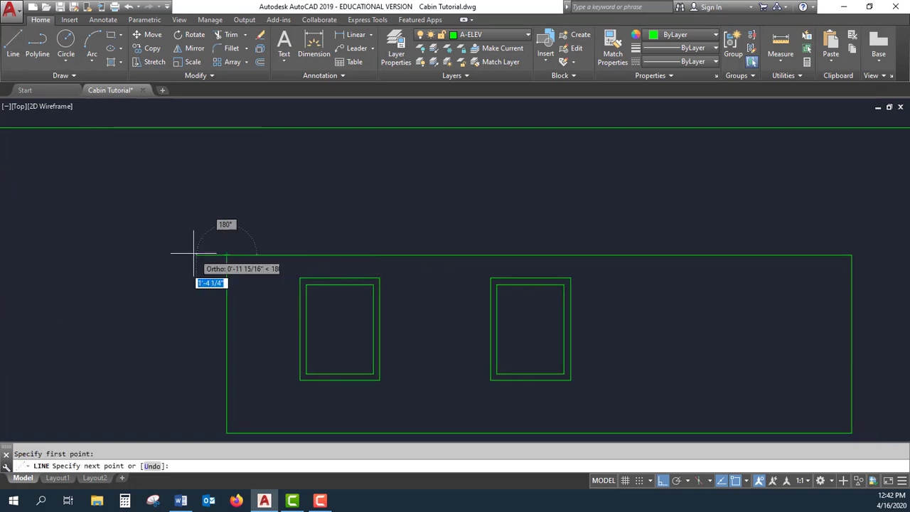
{"action": "type", "text": "12"}
{"action": "key", "text": "Return"}
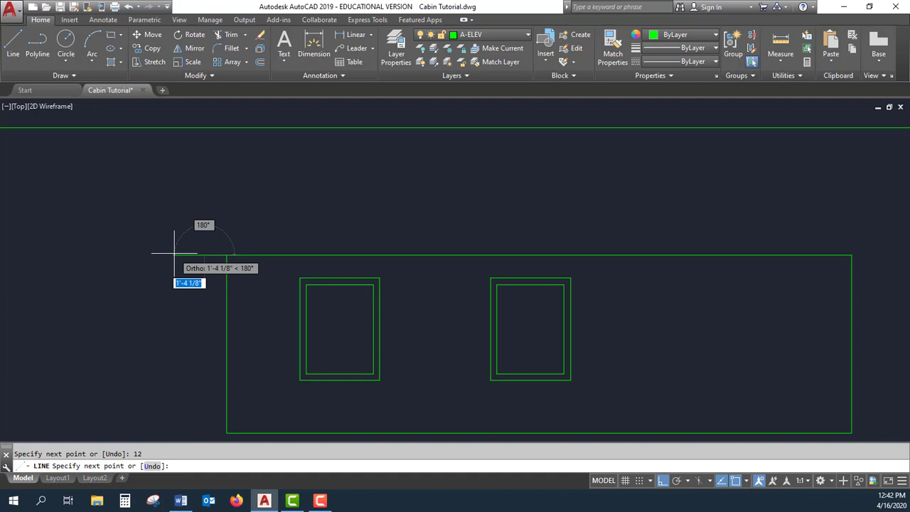
{"action": "left_click", "coordinate": [204, 128]}
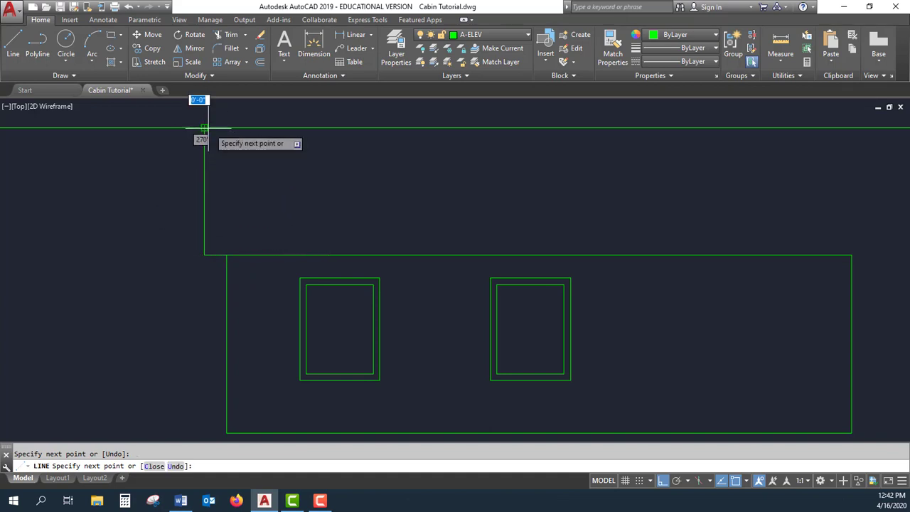
{"action": "key", "text": "Escape"}
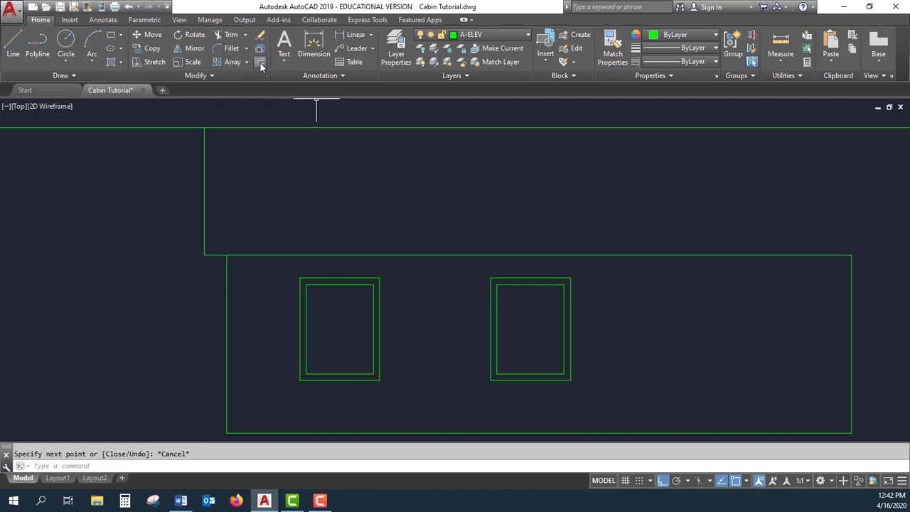
Draw the side elevation's right roof edge with a matching 12" overhang from the wall's upper-right corner, rising vertically to the ridge line.
{"action": "left_click", "coordinate": [13, 46]}
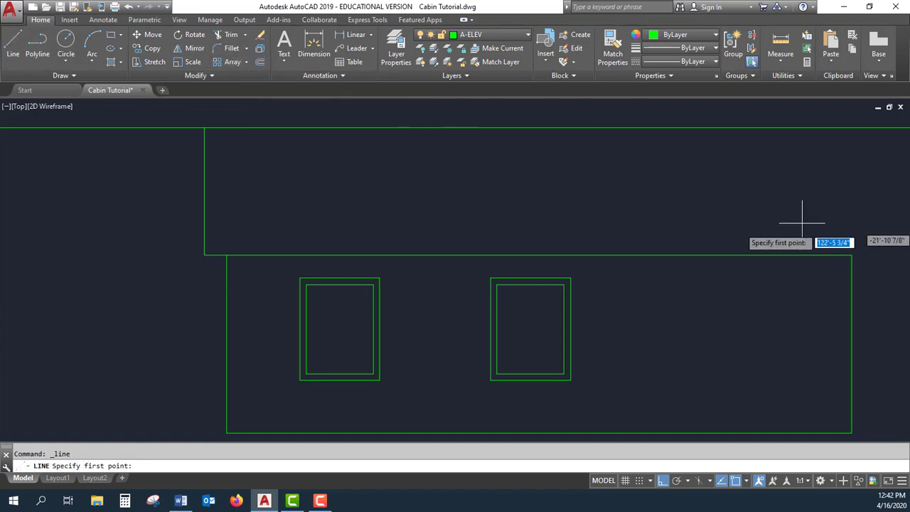
{"action": "left_click", "coordinate": [852, 255]}
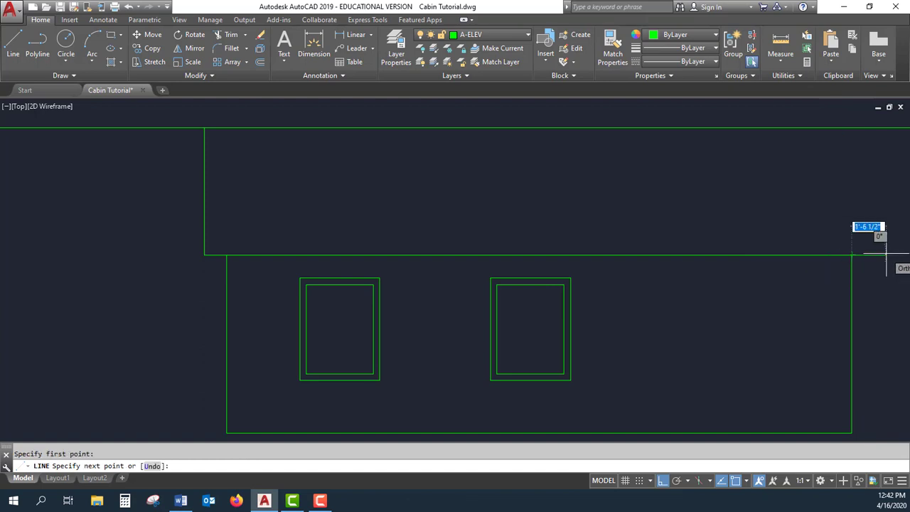
{"action": "left_click", "coordinate": [874, 128]}
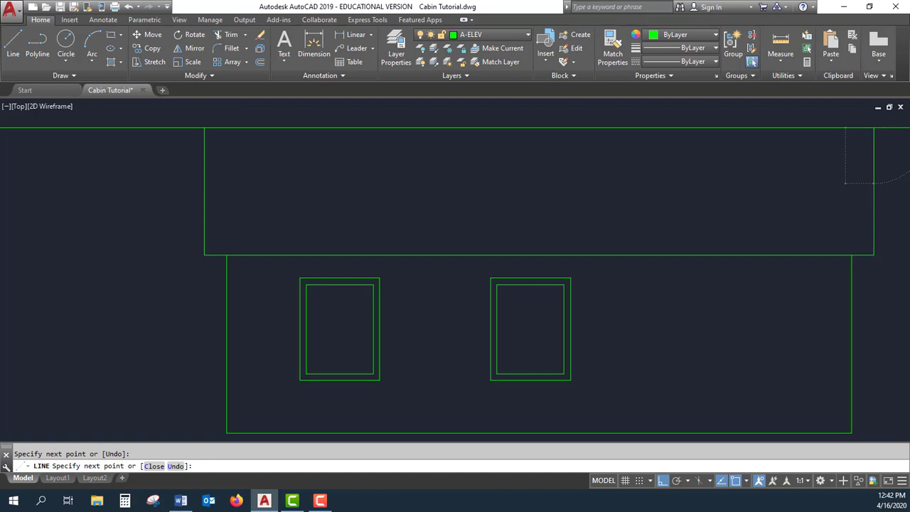
{"action": "key", "text": "Escape"}
Trim both ends of the projected ridge line back to the side elevation's left and right roof edges.
{"action": "scroll", "coordinate": [732, 193], "scroll_direction": "down", "scroll_amount": 4}
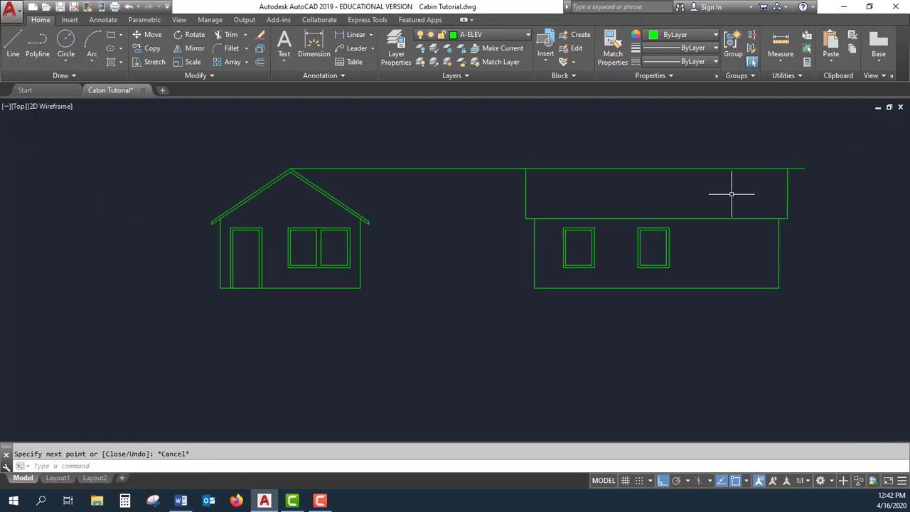
{"action": "left_click", "coordinate": [840, 319]}
{"action": "left_click", "coordinate": [471, 121]}
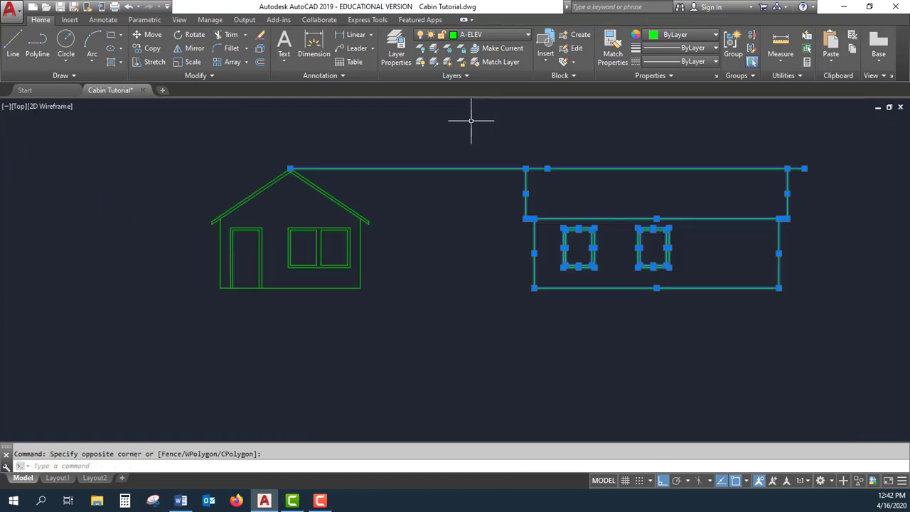
{"action": "left_click", "coordinate": [227, 37]}
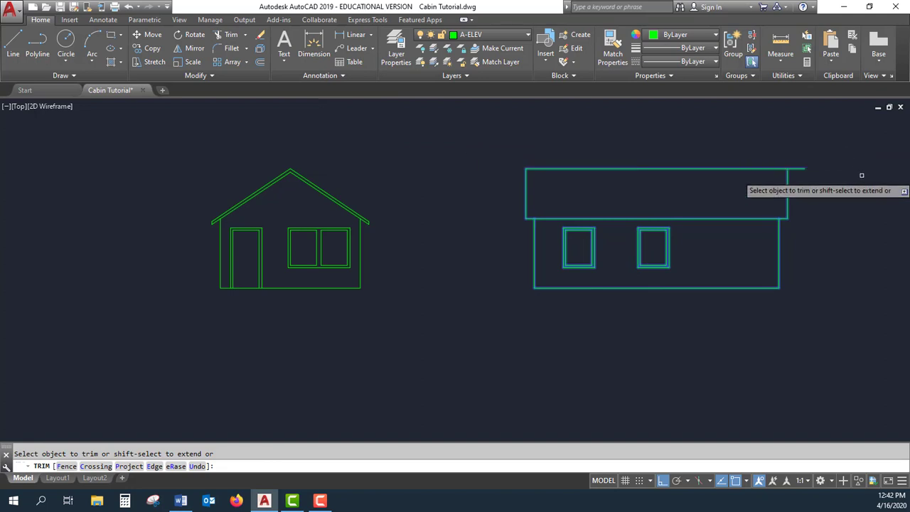
{"action": "left_click", "coordinate": [800, 169]}
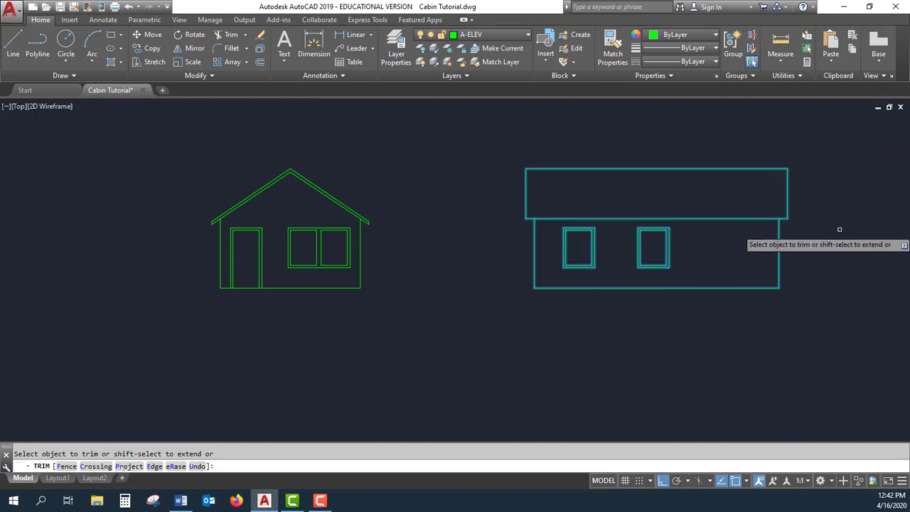
{"action": "key", "text": "Escape"}
{"action": "middle_click_drag", "start_coordinate": [459, 209], "coordinate": [343, 211]}
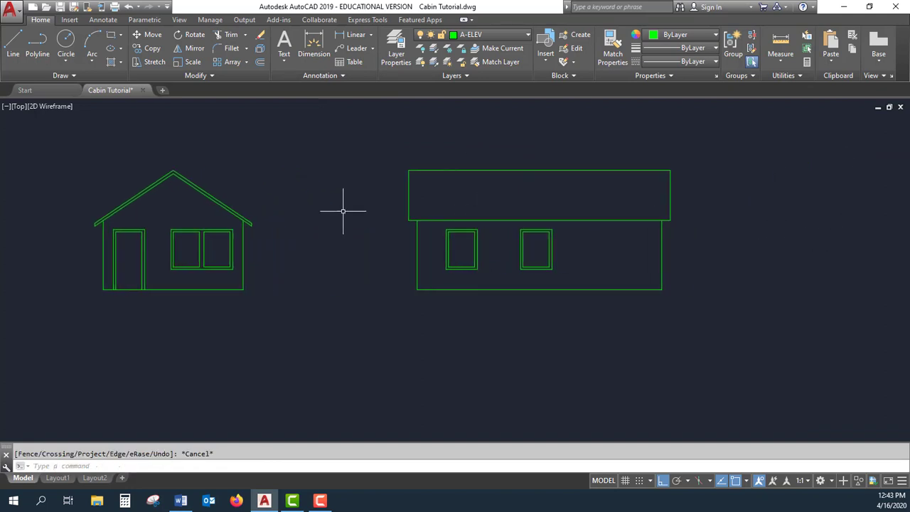
{"action": "scroll", "coordinate": [314, 228], "scroll_direction": "up", "scroll_amount": 4}
{"action": "scroll", "coordinate": [314, 229], "scroll_direction": "down", "scroll_amount": 2}
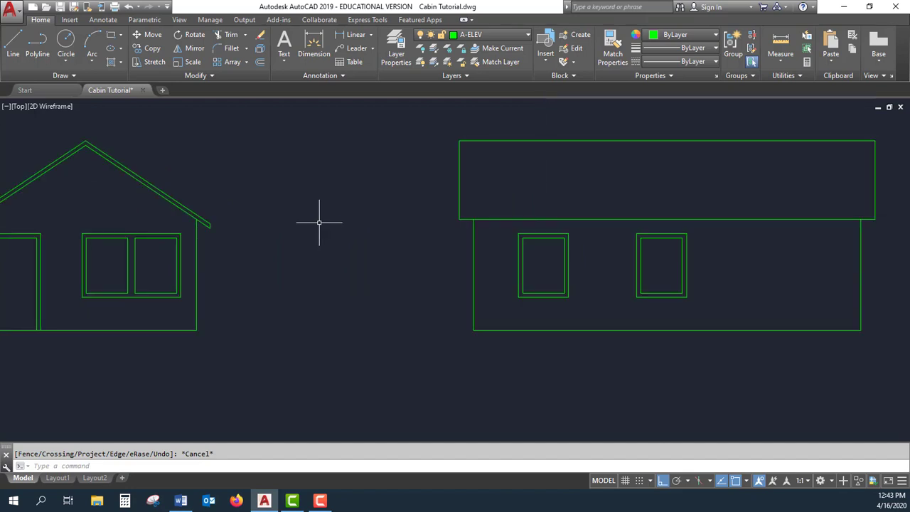
{"action": "middle_click_drag", "start_coordinate": [314, 241], "coordinate": [422, 214]}
{"action": "scroll", "coordinate": [369, 198], "scroll_direction": "up", "scroll_amount": 3}
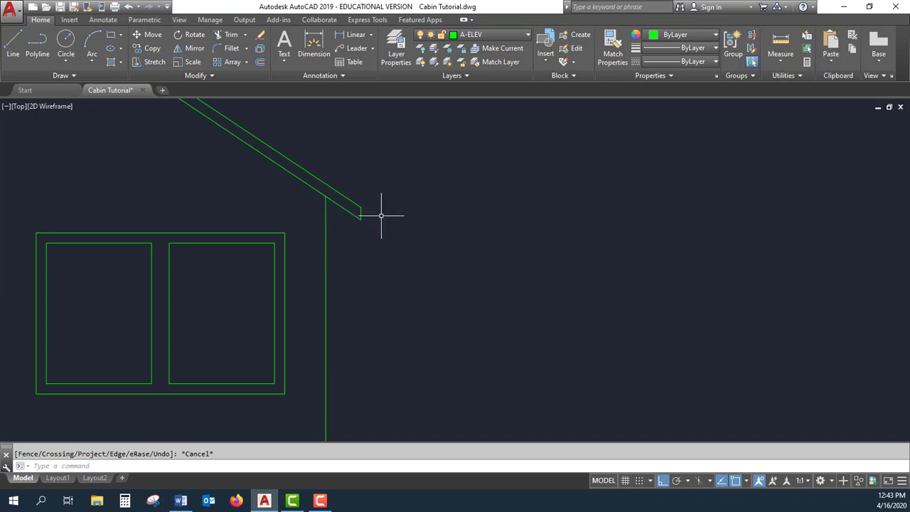
Draw a horizontal line from the lower tip of the front gable's right eave past the side elevation's far end.
{"action": "scroll", "coordinate": [448, 219], "scroll_direction": "down", "scroll_amount": 3}
{"action": "mouse_move", "coordinate": [738, 227]}
{"action": "middle_mouse_down"}
{"action": "mouse_move", "coordinate": [573, 238]}
{"action": "mouse_move", "coordinate": [538, 228]}
{"action": "middle_mouse_up"}
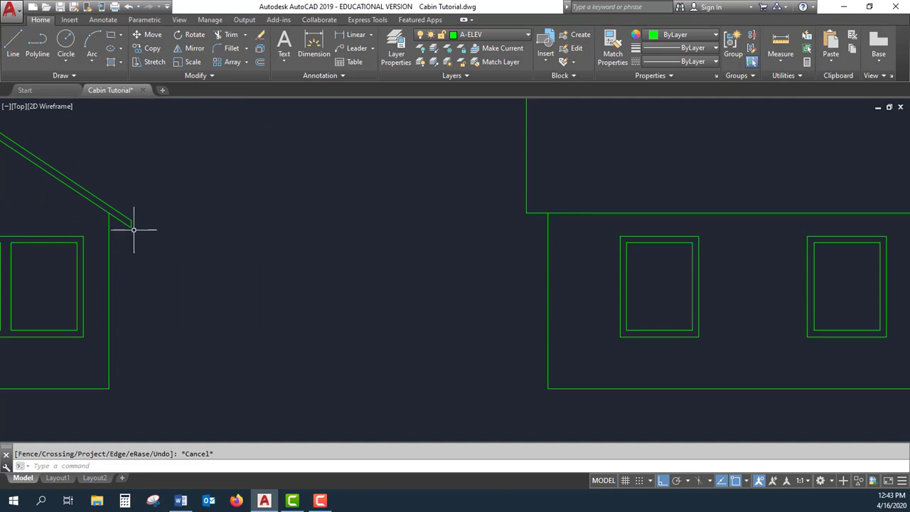
{"action": "scroll", "coordinate": [339, 230], "scroll_direction": "down", "scroll_amount": 2}
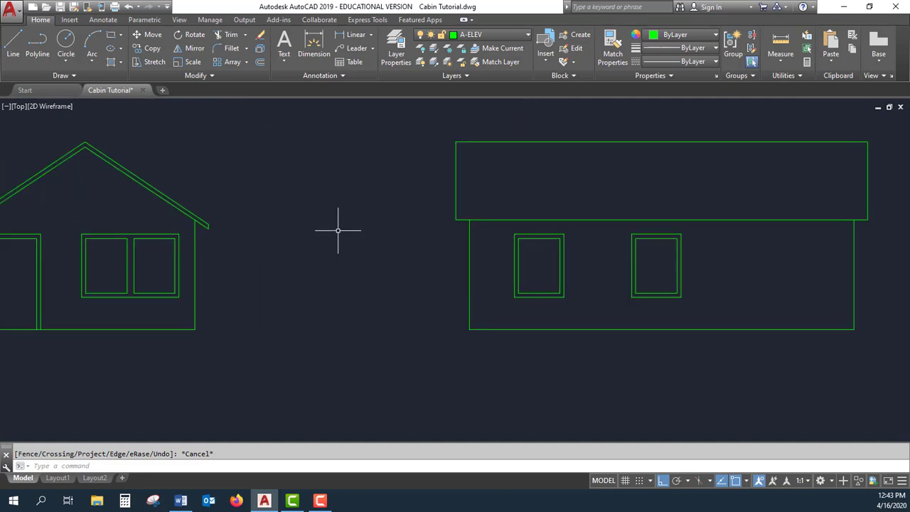
{"action": "left_click", "coordinate": [13, 44]}
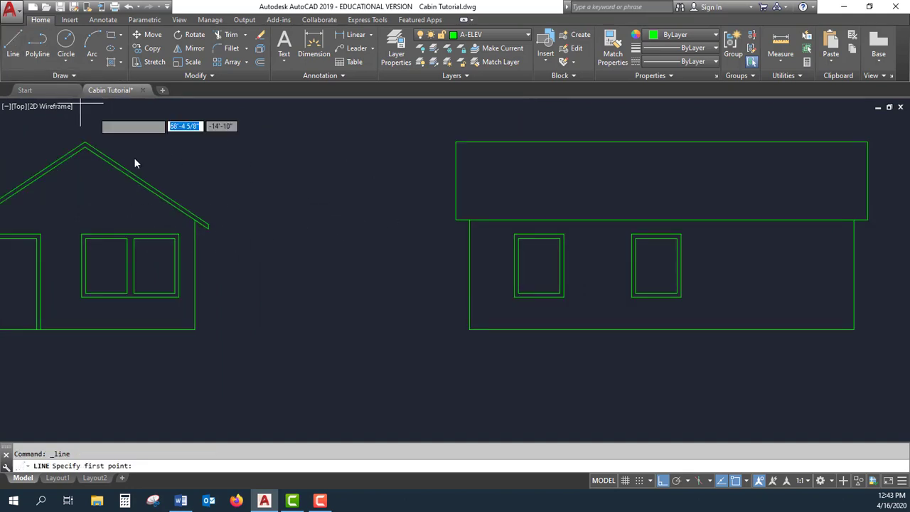
{"action": "left_click", "coordinate": [208, 229]}
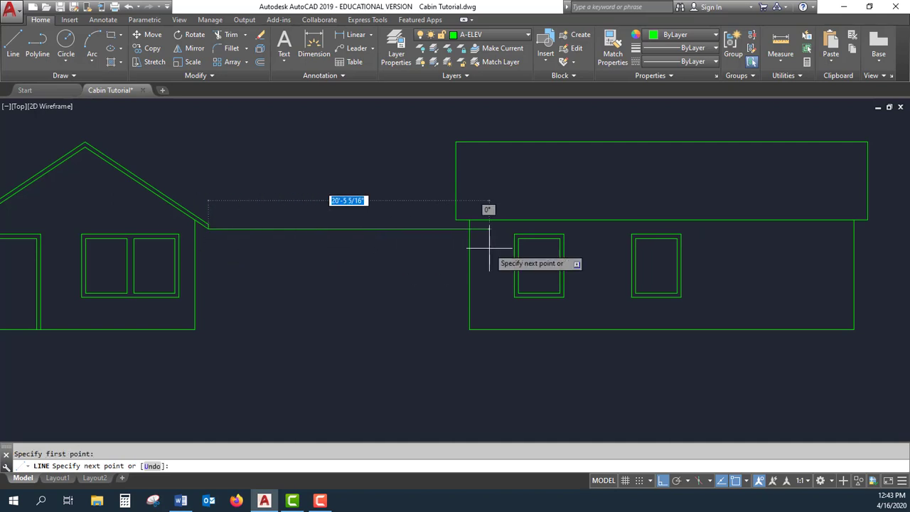
{"action": "left_click", "coordinate": [884, 245]}
{"action": "right_click", "coordinate": [868, 259]}
{"action": "left_click", "coordinate": [879, 264]}
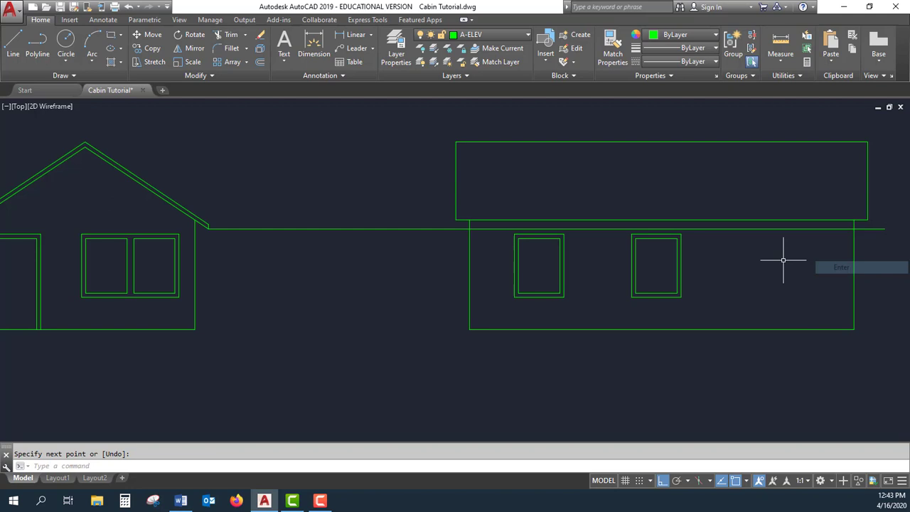
Draw a second horizontal line from the upper tip of the front gable's right eave past the side elevation's far roof edge.
{"action": "left_click", "coordinate": [13, 46]}
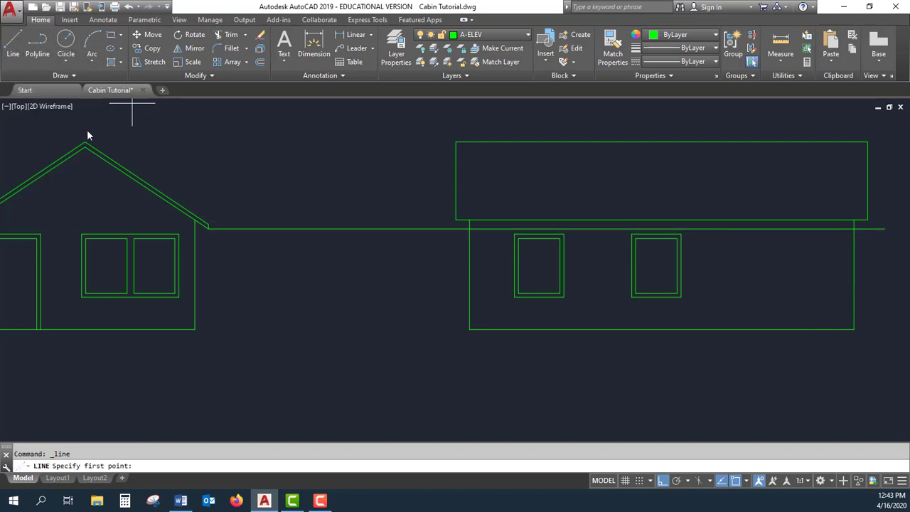
{"action": "scroll", "coordinate": [201, 229], "scroll_direction": "up", "scroll_amount": 2}
{"action": "left_click", "coordinate": [201, 229]}
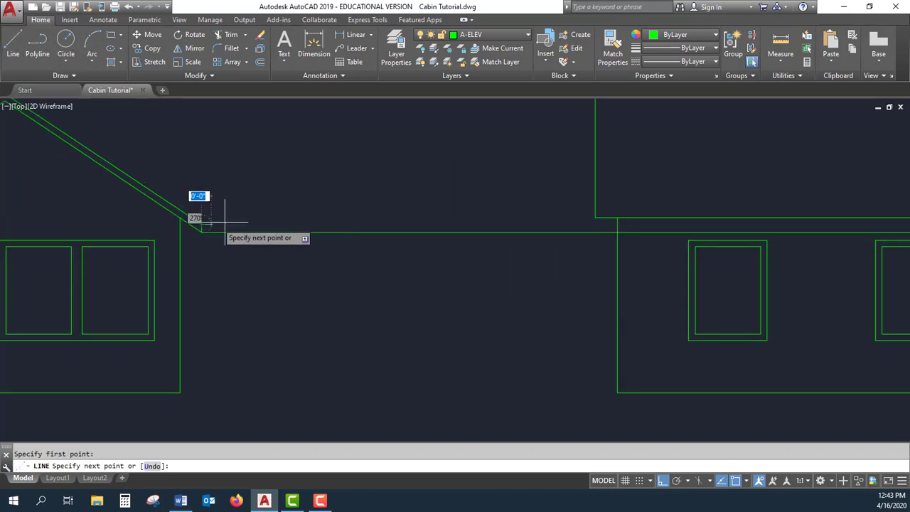
{"action": "middle_click_drag", "start_coordinate": [584, 225], "coordinate": [167, 215]}
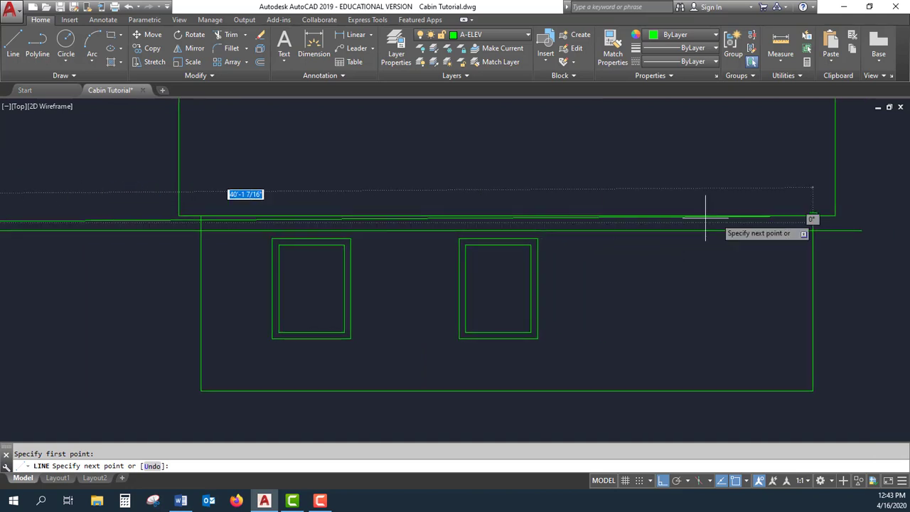
{"action": "left_click", "coordinate": [855, 219]}
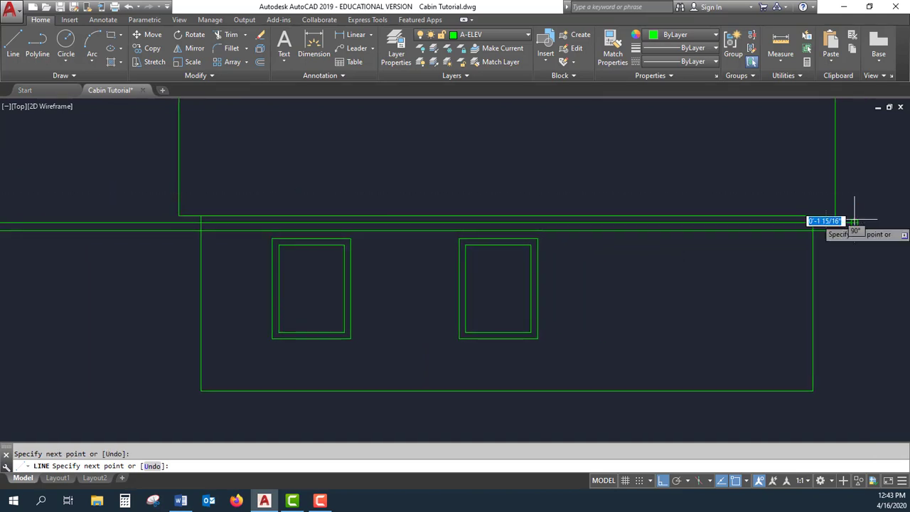
{"action": "key", "text": "Escape"}
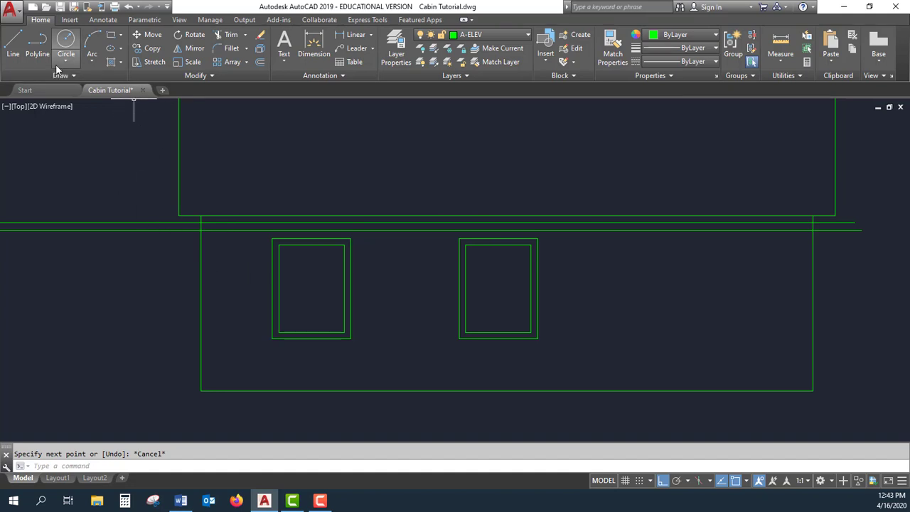
Fillet the lower projected eave line with the side elevation's left and right roof edges at 0 radius to form square corners.
{"action": "left_click", "coordinate": [232, 49]}
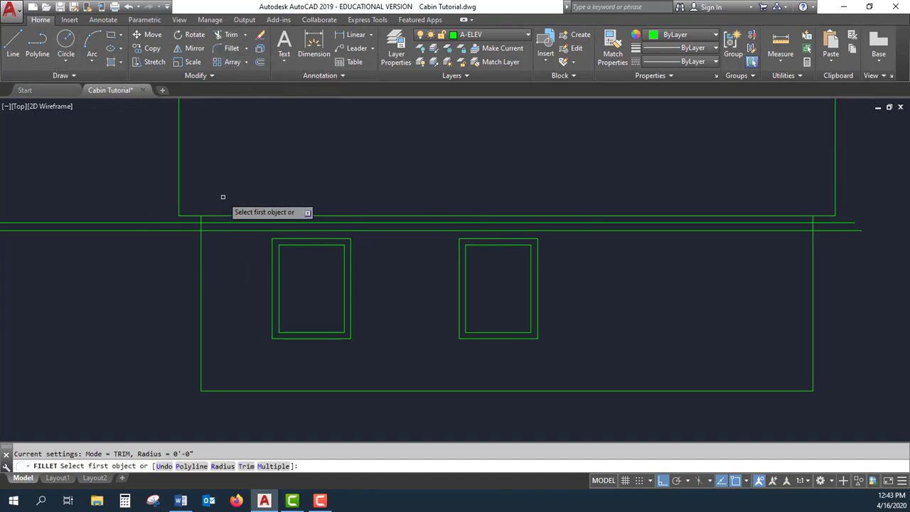
{"action": "left_click", "coordinate": [197, 229]}
{"action": "left_click", "coordinate": [179, 200]}
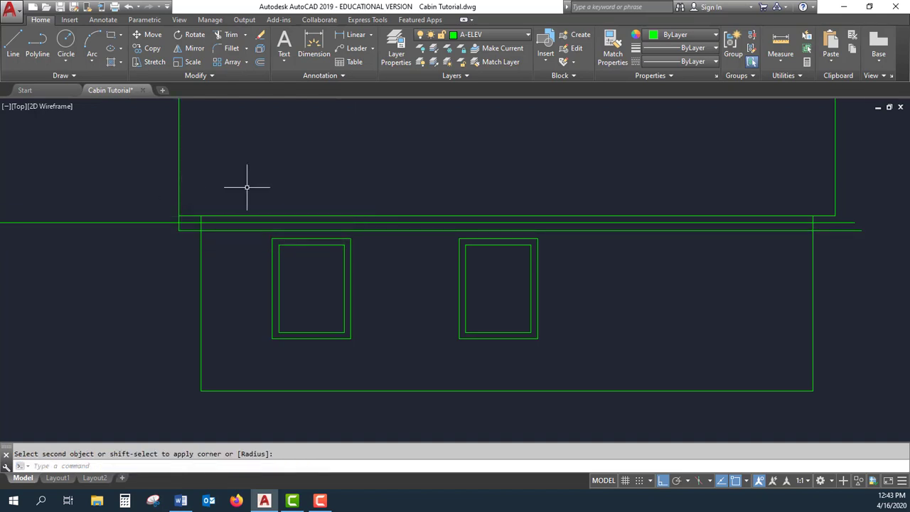
{"action": "right_click", "coordinate": [291, 179]}
{"action": "left_click", "coordinate": [312, 188]}
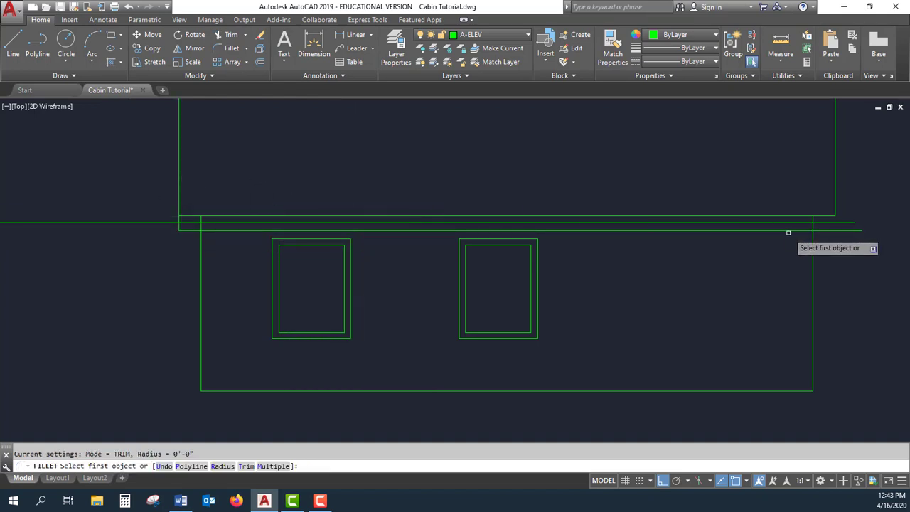
{"action": "left_click", "coordinate": [825, 231]}
{"action": "left_click", "coordinate": [835, 198]}
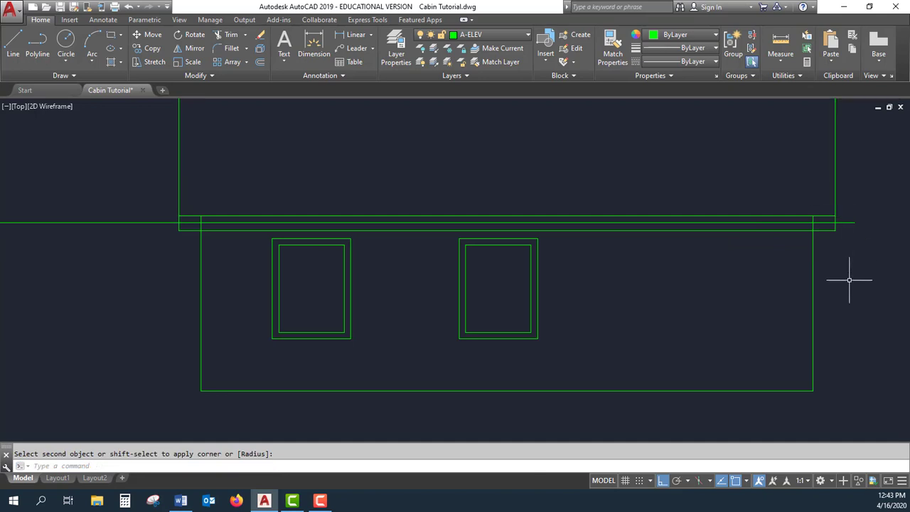
{"action": "key", "text": "Escape"}
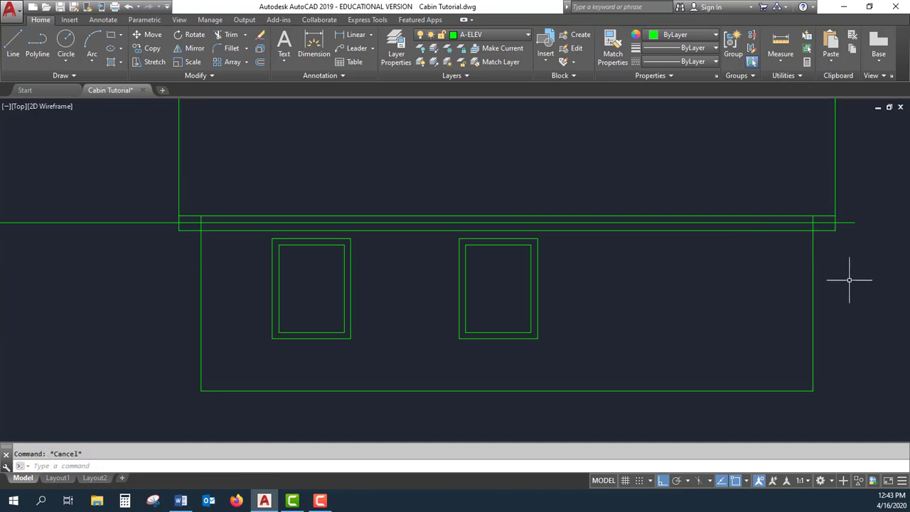
Erase the side elevation's horizontal wall-top line between the two wall corners.
{"action": "left_click", "coordinate": [499, 216]}
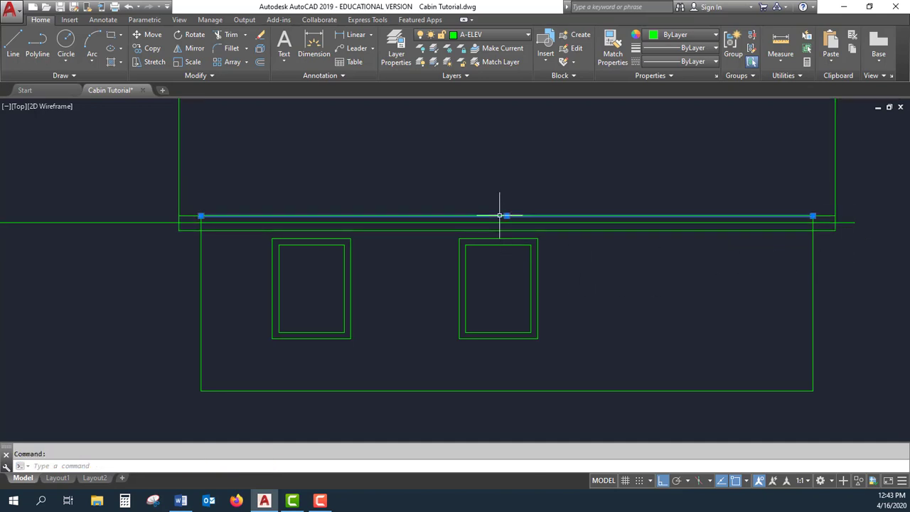
{"action": "key", "text": "Delete"}
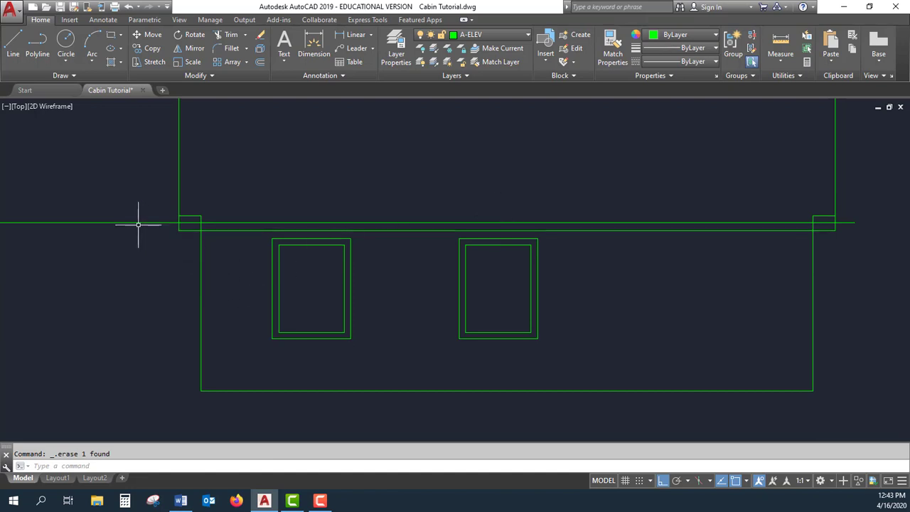
{"action": "mouse_move", "coordinate": [229, 270]}
{"action": "left_mouse_down"}
{"action": "mouse_move", "coordinate": [234, 263]}
{"action": "mouse_move", "coordinate": [145, 192]}
{"action": "left_mouse_up"}
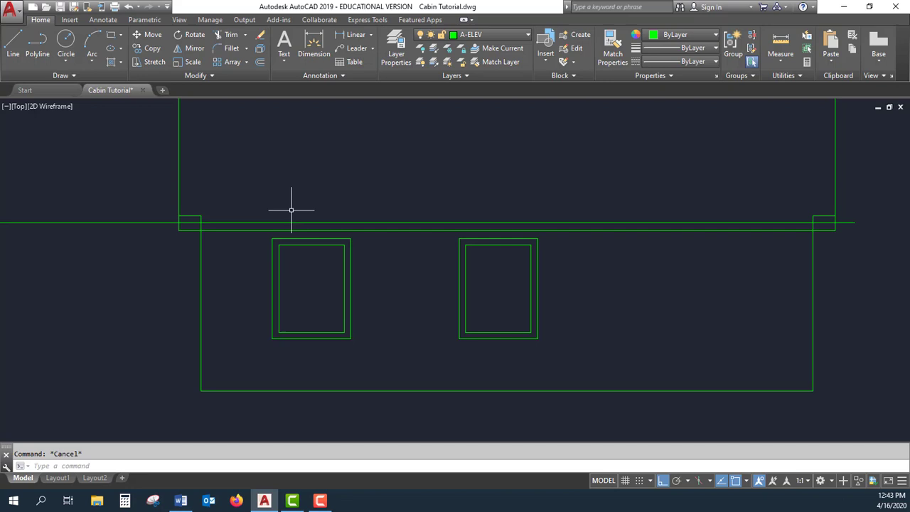
Trim both ends of the upper projected eave line back to the side elevation's left and right roof edges.
{"action": "left_click", "coordinate": [875, 406]}
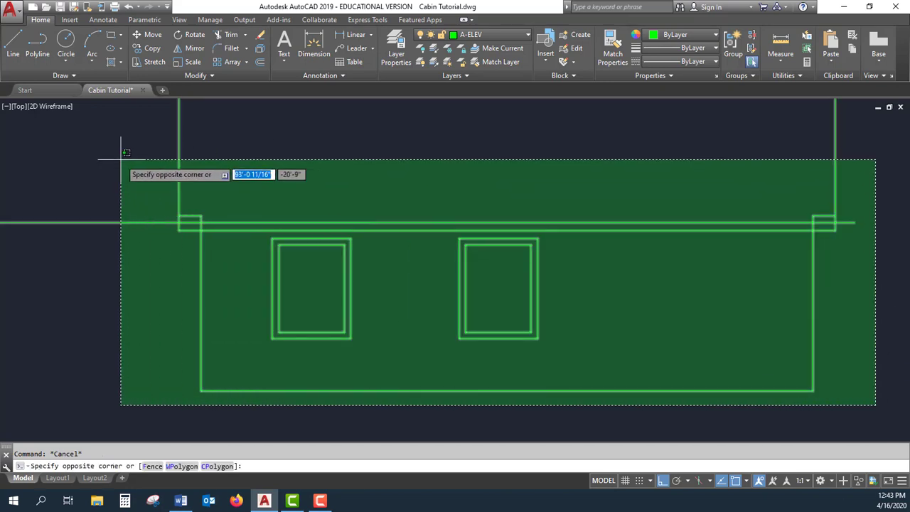
{"action": "left_click", "coordinate": [144, 155]}
{"action": "left_click", "coordinate": [230, 37]}
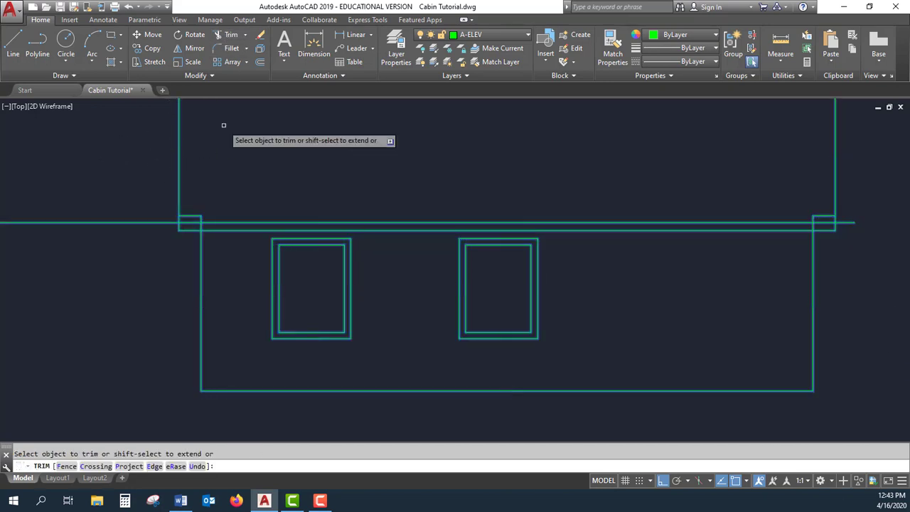
{"action": "left_click", "coordinate": [163, 223]}
{"action": "scroll", "coordinate": [135, 180], "scroll_direction": "down", "scroll_amount": 3}
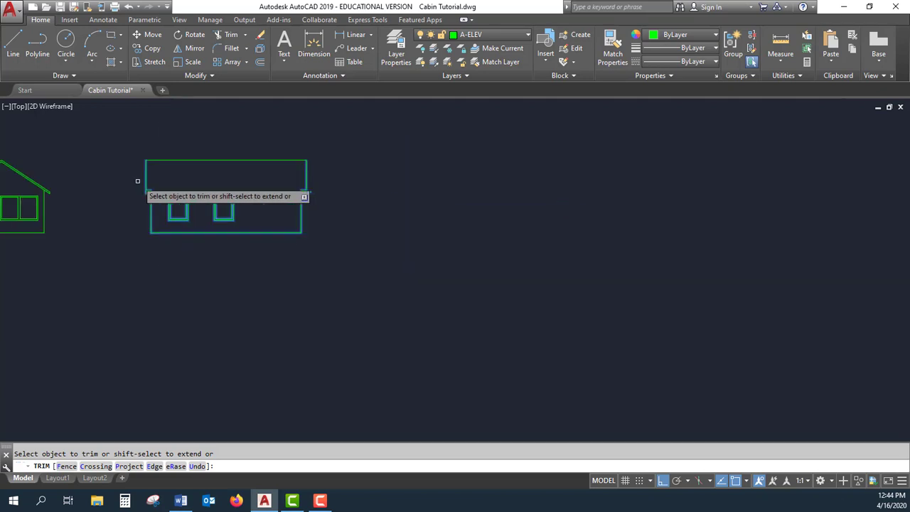
{"action": "scroll", "coordinate": [344, 199], "scroll_direction": "up", "scroll_amount": 10}
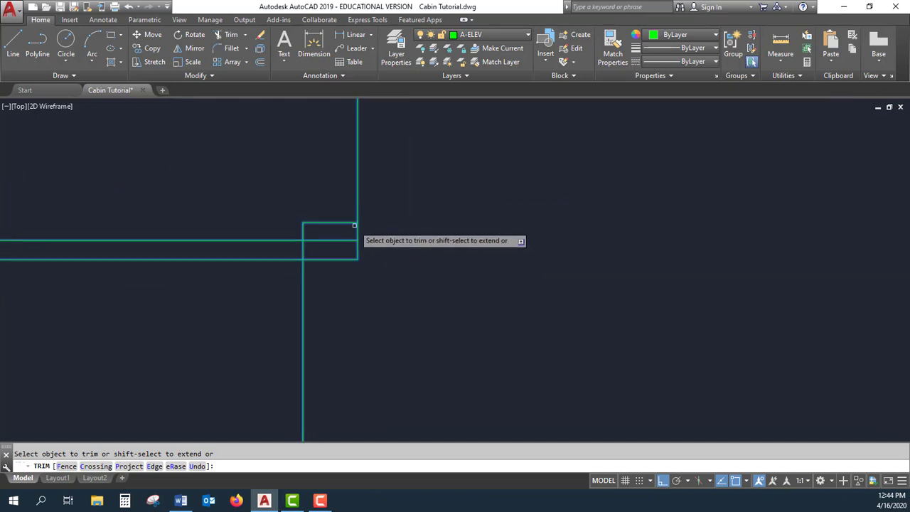
Trim the right and left wall lines of the side elevation where they run up through the fascia.
{"action": "left_click", "coordinate": [303, 230]}
{"action": "mouse_move", "coordinate": [228, 183]}
{"action": "middle_mouse_down"}
{"action": "mouse_move", "coordinate": [622, 167]}
{"action": "mouse_move", "coordinate": [681, 213]}
{"action": "middle_mouse_up"}
{"action": "mouse_move", "coordinate": [417, 195]}
{"action": "middle_mouse_down"}
{"action": "mouse_move", "coordinate": [493, 220]}
{"action": "mouse_move", "coordinate": [393, 221]}
{"action": "middle_mouse_up"}
{"action": "scroll", "coordinate": [392, 221], "scroll_direction": "down", "scroll_amount": 2}
{"action": "mouse_move", "coordinate": [254, 199]}
{"action": "middle_mouse_down"}
{"action": "mouse_move", "coordinate": [434, 193]}
{"action": "mouse_move", "coordinate": [400, 223]}
{"action": "middle_mouse_up"}
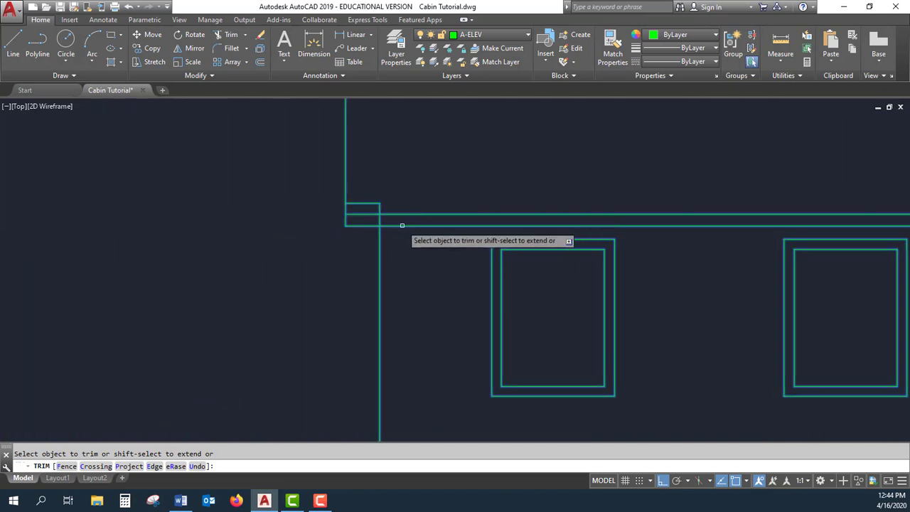
{"action": "left_click", "coordinate": [379, 219]}
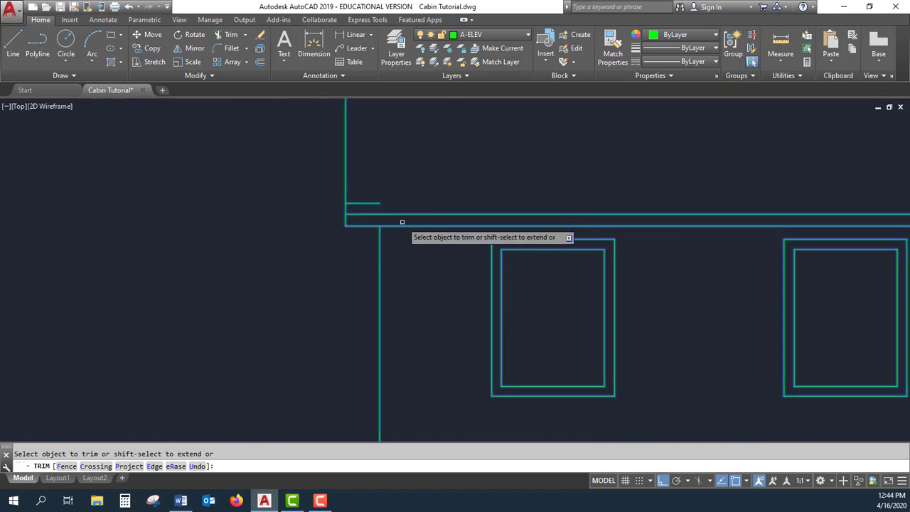
{"action": "key", "text": "Escape"}
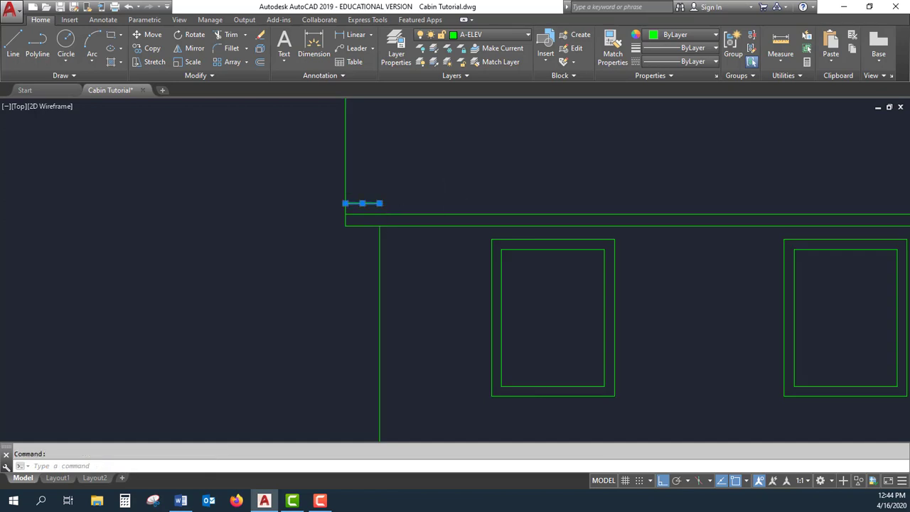
Erase the short leftover overhang lines above the fascia at both ends of the side elevation.
{"action": "middle_click_drag", "start_coordinate": [699, 186], "coordinate": [92, 204]}
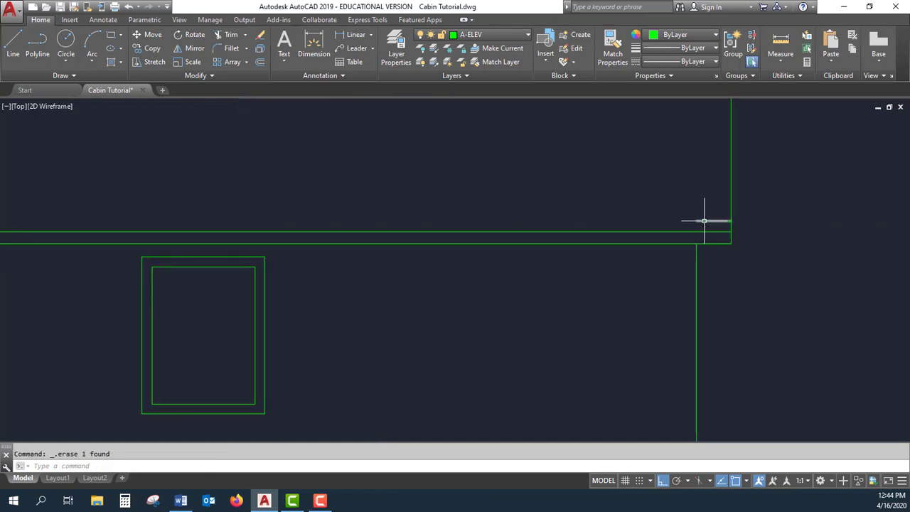
{"action": "key", "text": "Delete"}
{"action": "scroll", "coordinate": [443, 294], "scroll_direction": "down", "scroll_amount": 4}
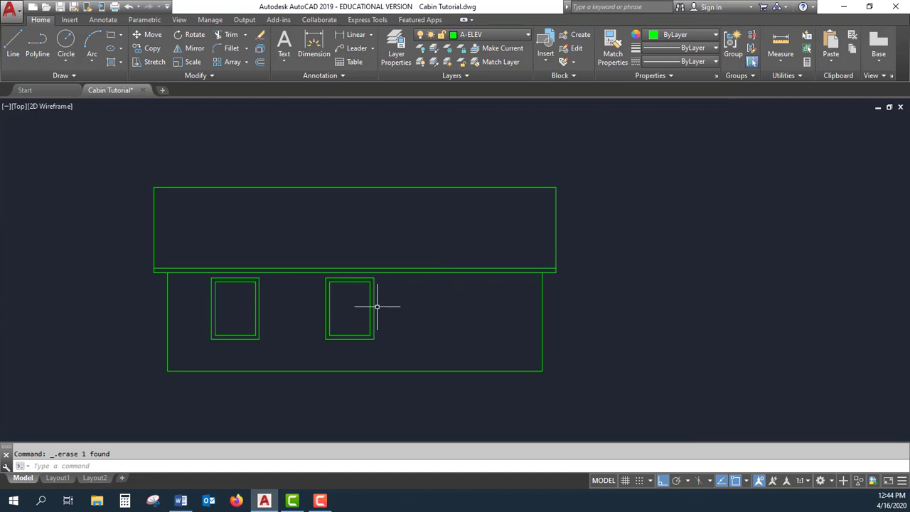
Examine how the front gable's eave tip lines up with the side elevation's fascia, and review both elevations together.
{"action": "mouse_move", "coordinate": [372, 305]}
{"action": "middle_mouse_down"}
{"action": "mouse_move", "coordinate": [378, 287]}
{"action": "mouse_move", "coordinate": [534, 255]}
{"action": "middle_mouse_up"}
{"action": "middle_click_drag", "start_coordinate": [319, 269], "coordinate": [410, 274]}
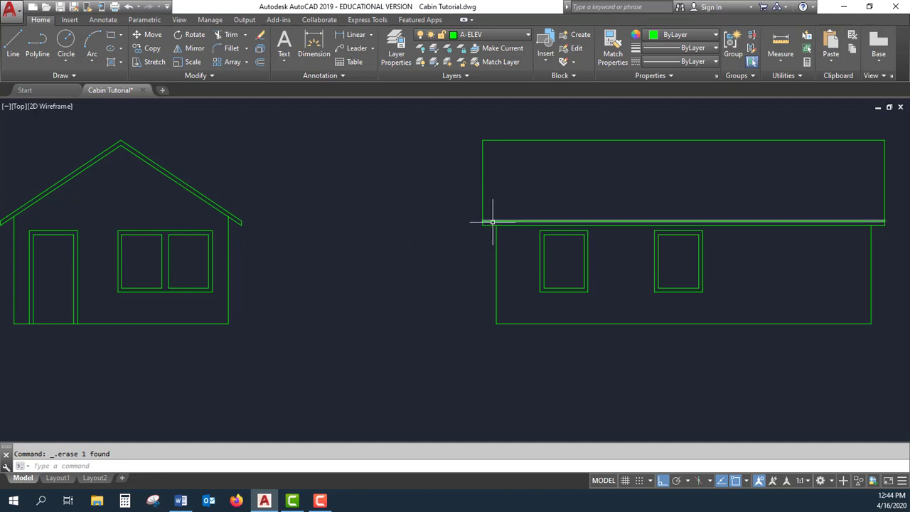
{"action": "scroll", "coordinate": [244, 223], "scroll_direction": "up", "scroll_amount": 5}
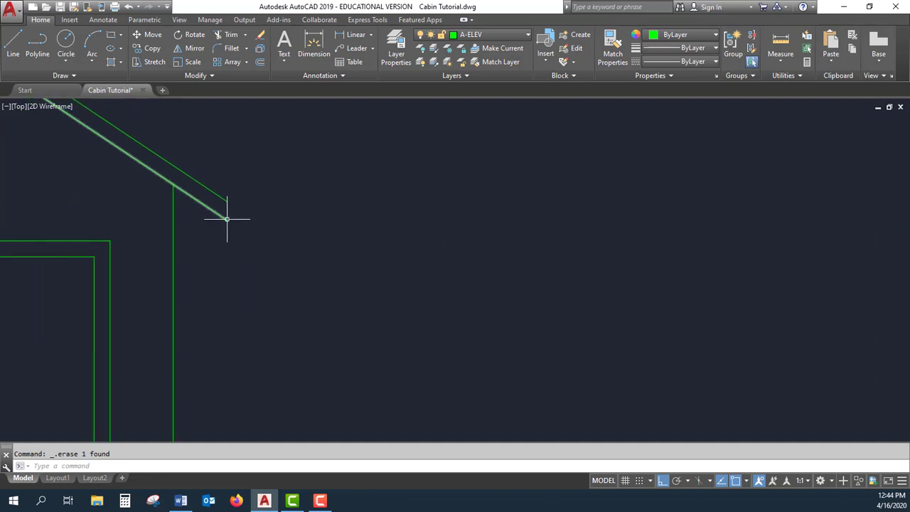
{"action": "scroll", "coordinate": [245, 222], "scroll_direction": "down", "scroll_amount": 4}
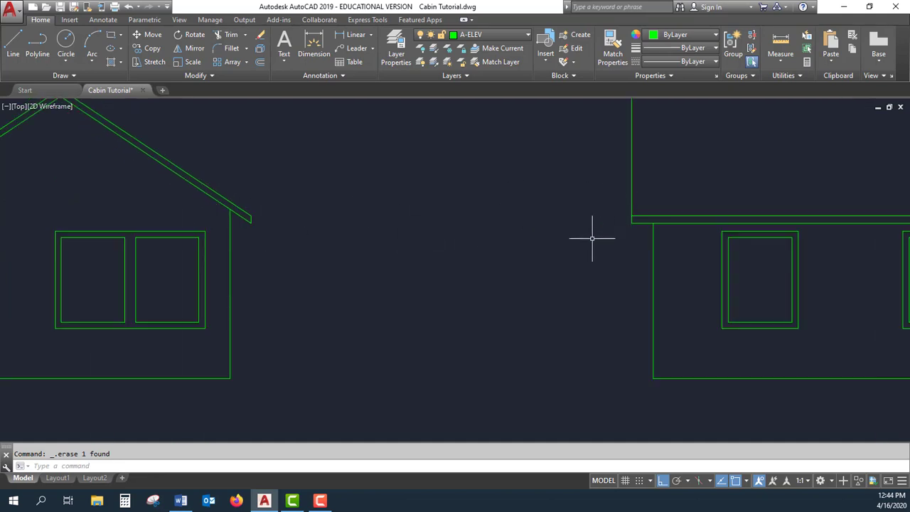
{"action": "middle_click_drag", "start_coordinate": [541, 248], "coordinate": [224, 260]}
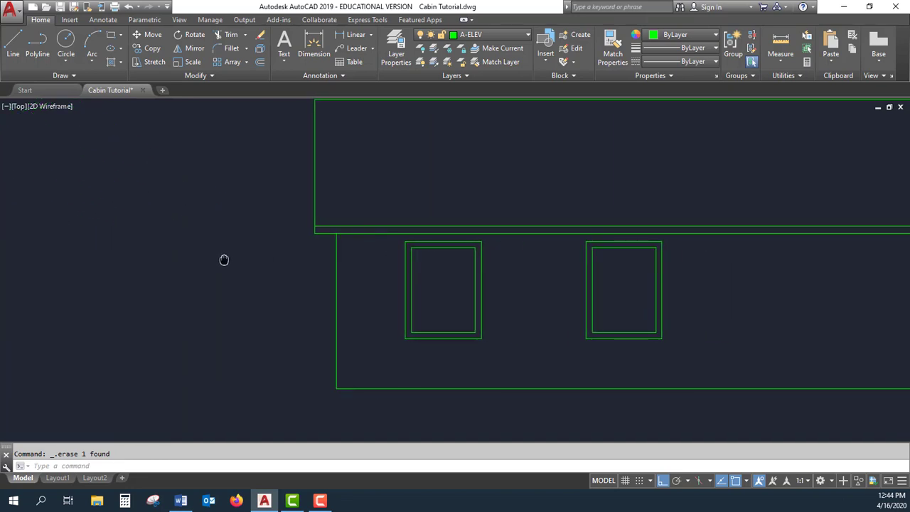
{"action": "scroll", "coordinate": [225, 258], "scroll_direction": "down", "scroll_amount": 1}
{"action": "scroll", "coordinate": [214, 254], "scroll_direction": "down", "scroll_amount": 2}
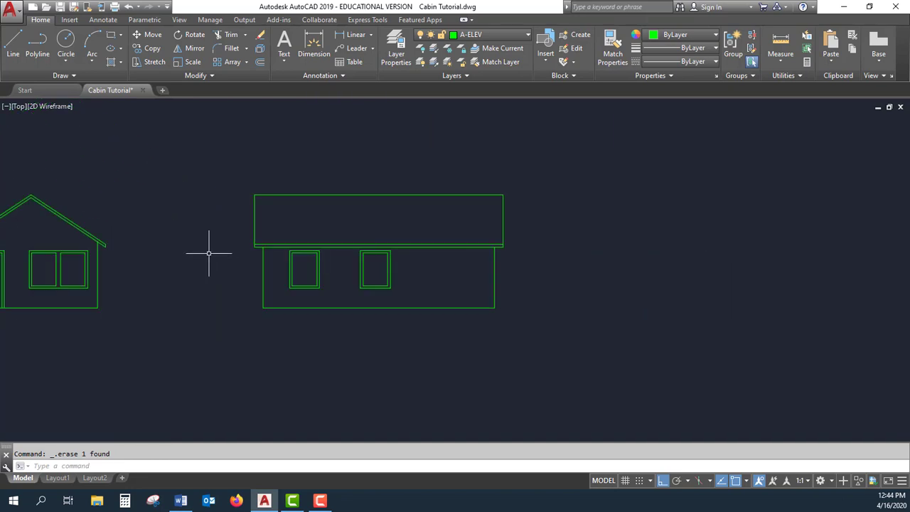
{"action": "mouse_move", "coordinate": [182, 254]}
{"action": "middle_mouse_down"}
{"action": "mouse_move", "coordinate": [386, 232]}
{"action": "mouse_move", "coordinate": [384, 250]}
{"action": "middle_mouse_up"}
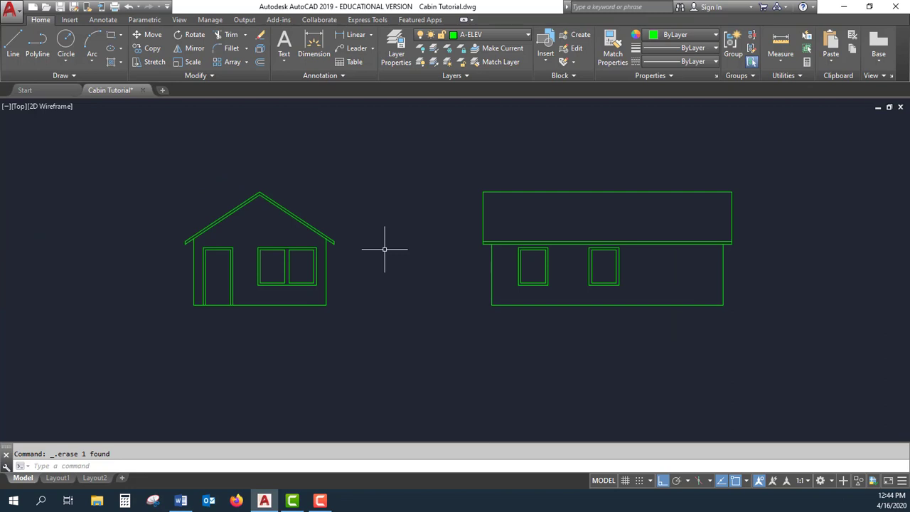